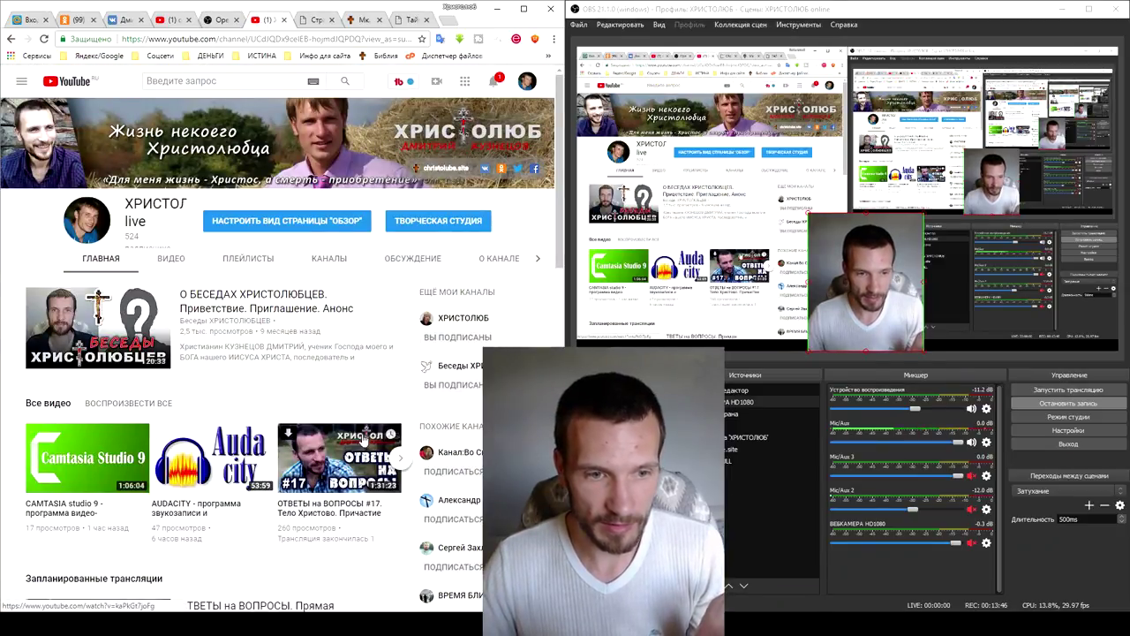
Open the channel's video on ПОКАЯНИЕ христолюбца, play and pause it, and toggle the wide player view on and off
{"action": "left_click", "coordinate": [400, 456]}
{"action": "left_click", "coordinate": [215, 505]}
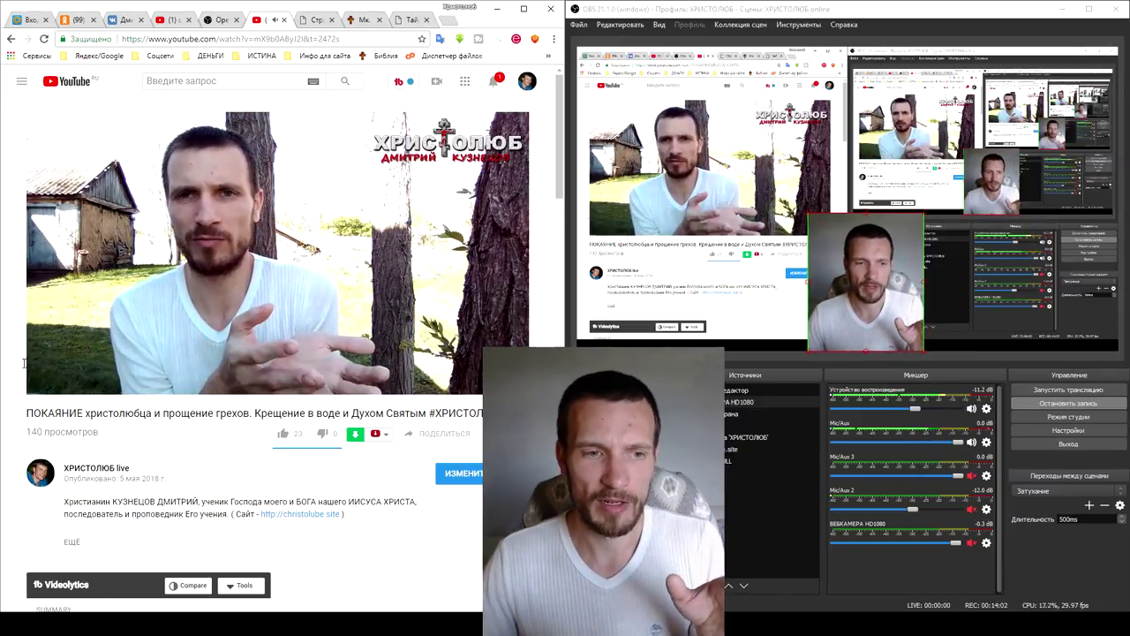
{"action": "left_click", "coordinate": [47, 385]}
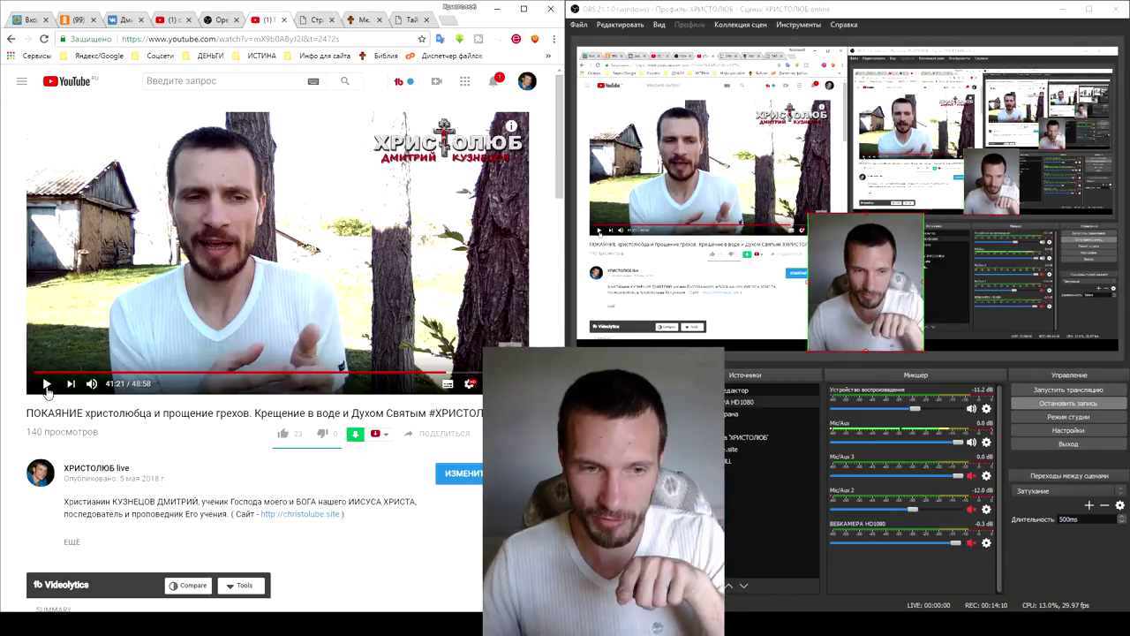
{"action": "left_click", "coordinate": [45, 383]}
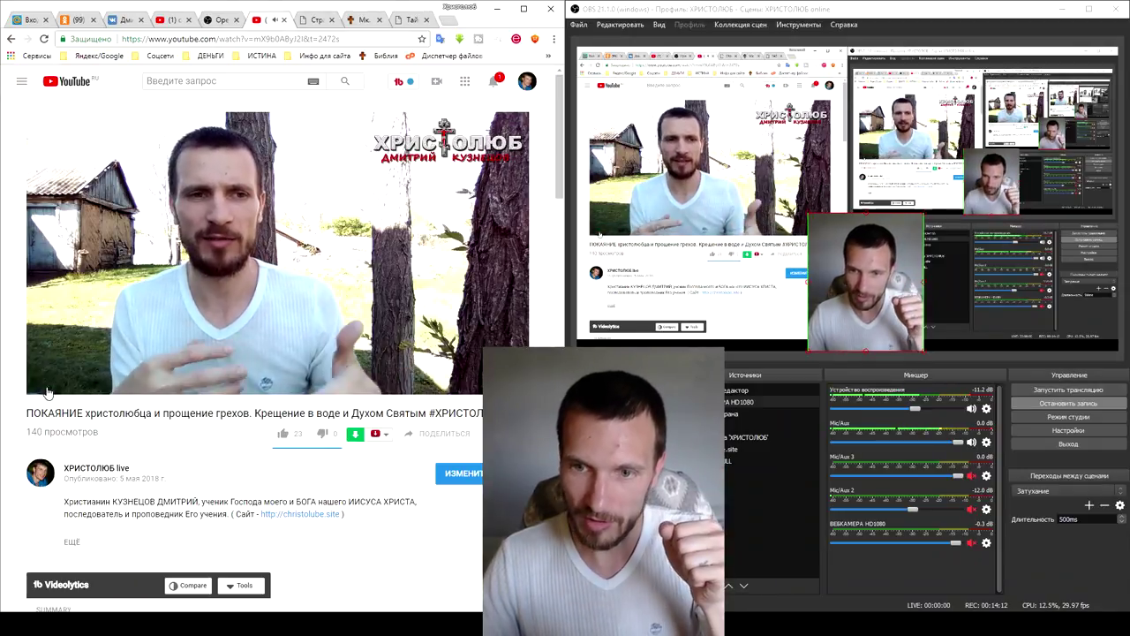
{"action": "left_click", "coordinate": [46, 383]}
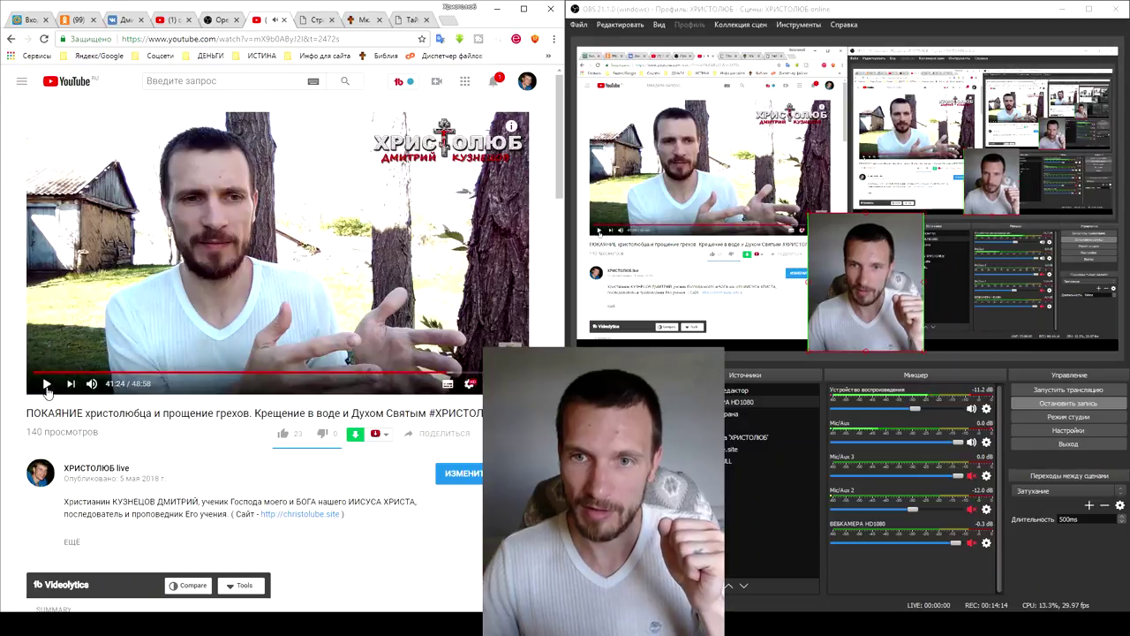
{"action": "left_click", "coordinate": [499, 384]}
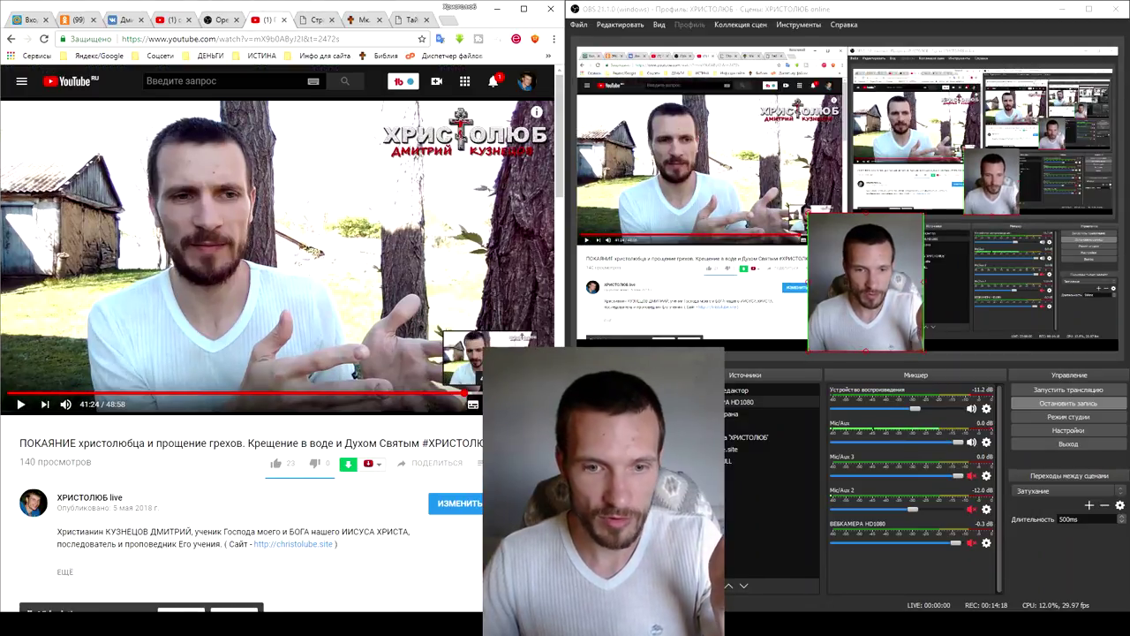
{"action": "left_click", "coordinate": [474, 404]}
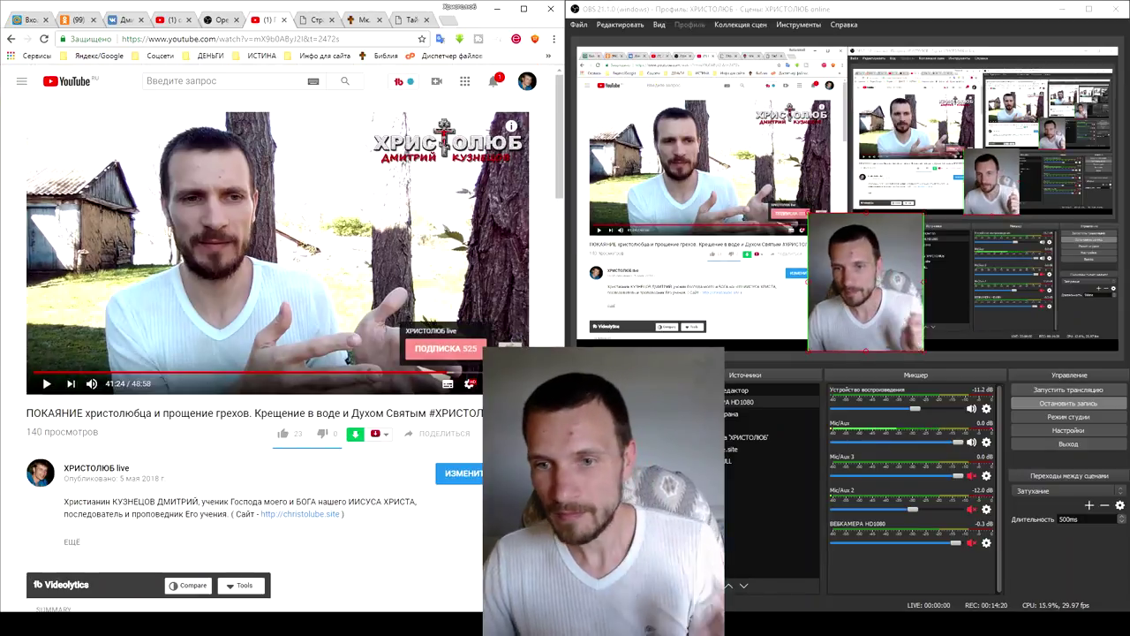
Switch to the local film Страсти Христовы, play it, skip ahead to about 46 minutes and pause it
{"action": "left_click", "coordinate": [311, 19]}
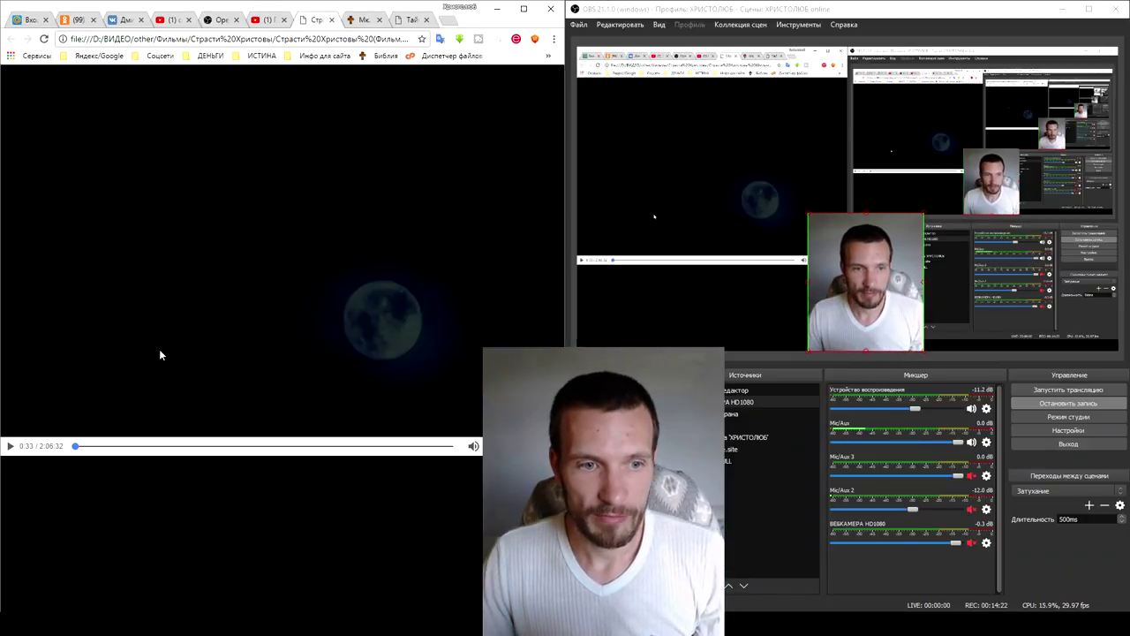
{"action": "left_click", "coordinate": [9, 447]}
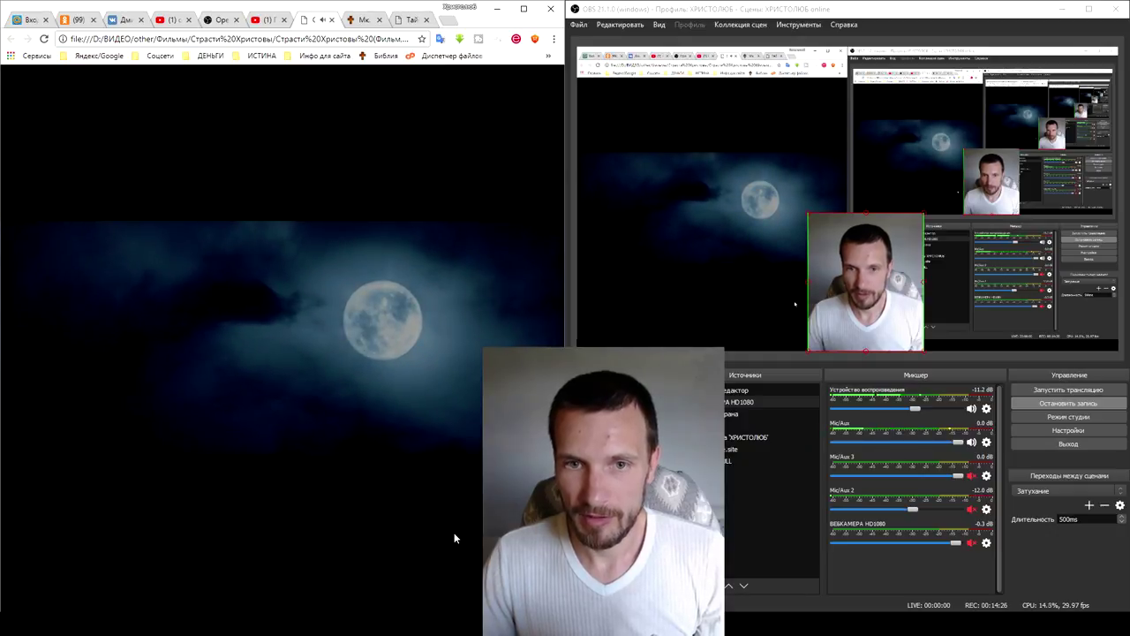
{"action": "left_click", "coordinate": [213, 449]}
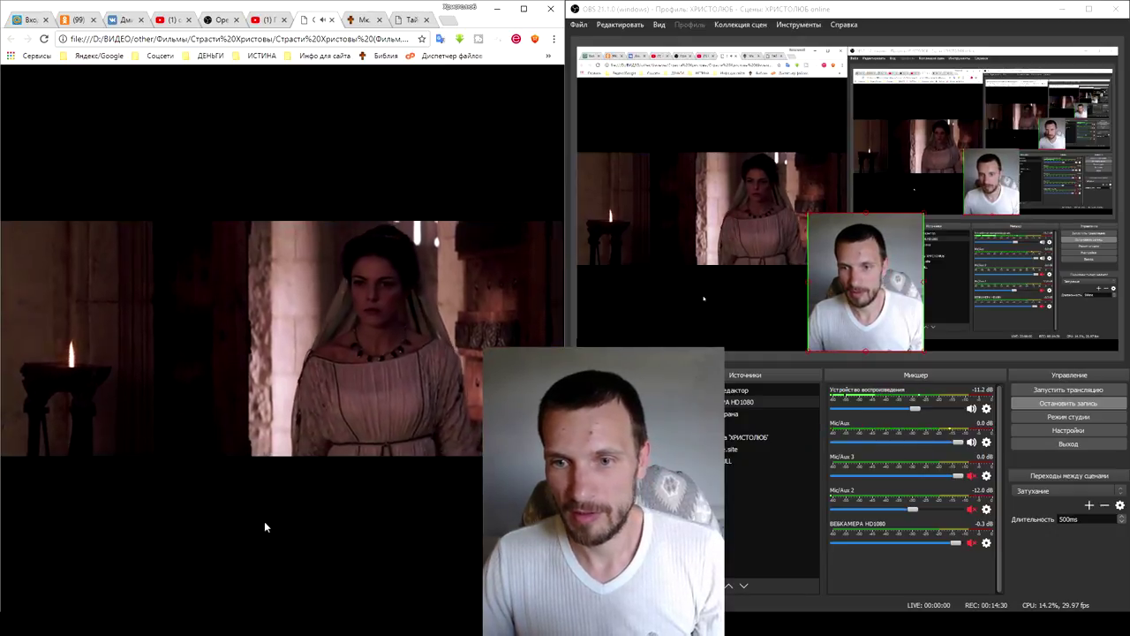
{"action": "mouse_move", "coordinate": [271, 458]}
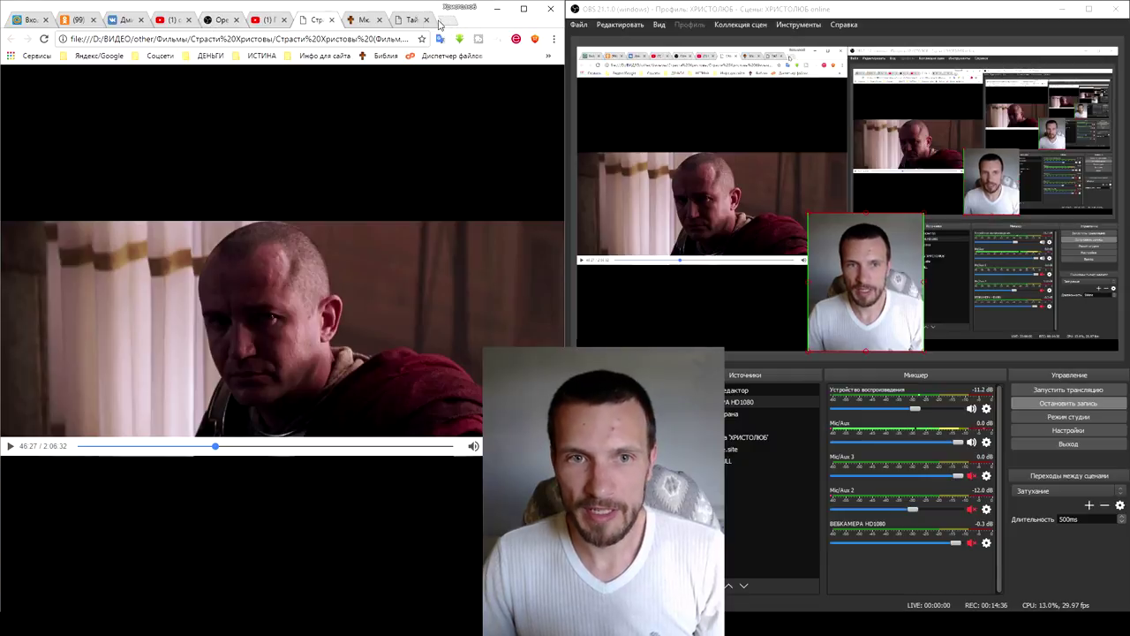
Switch to the ЕВАНГЕЛИЕ от МАРКА page and highlight the words "илейского и крестился" in verse 9 of chapter 1
{"action": "left_click", "coordinate": [362, 19]}
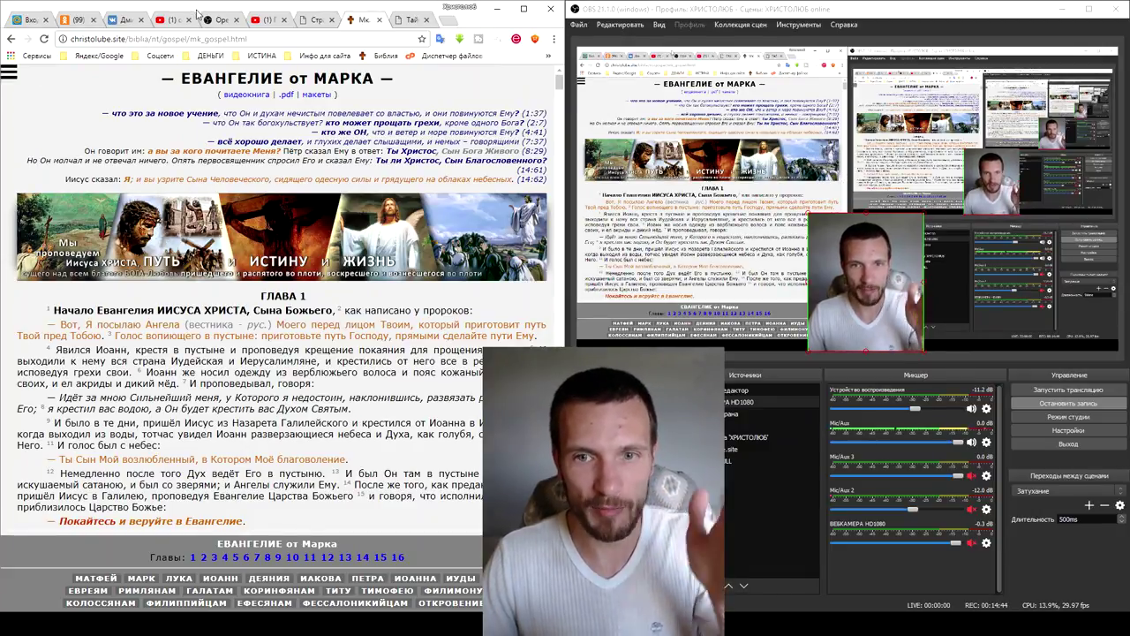
{"action": "scroll", "coordinate": [379, 205], "scroll_direction": "down", "scroll_amount": 3}
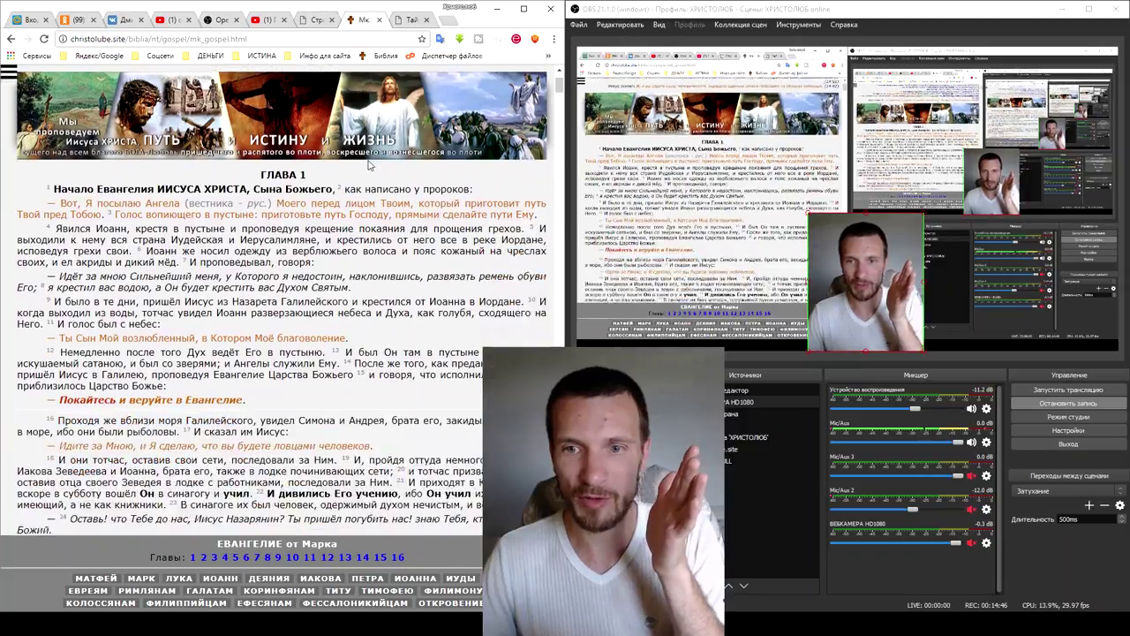
{"action": "scroll", "coordinate": [379, 205], "scroll_direction": "down", "scroll_amount": 3}
{"action": "scroll", "coordinate": [380, 205], "scroll_direction": "up", "scroll_amount": 3}
{"action": "left_click_drag", "start_coordinate": [413, 204], "coordinate": [300, 203]}
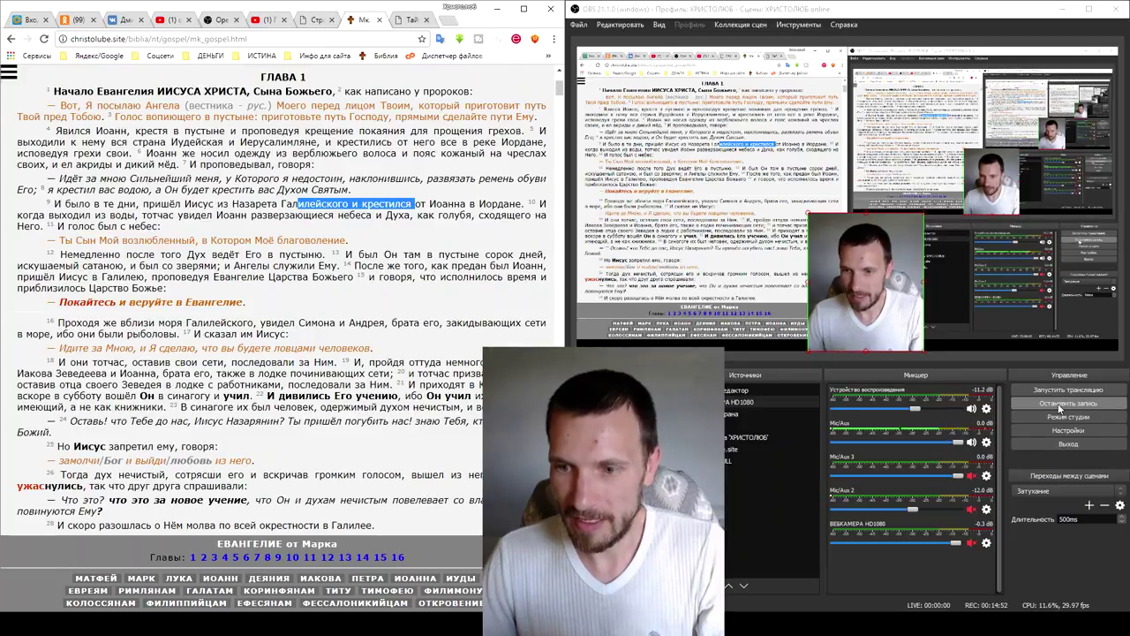
{"action": "left_click", "coordinate": [1064, 431]}
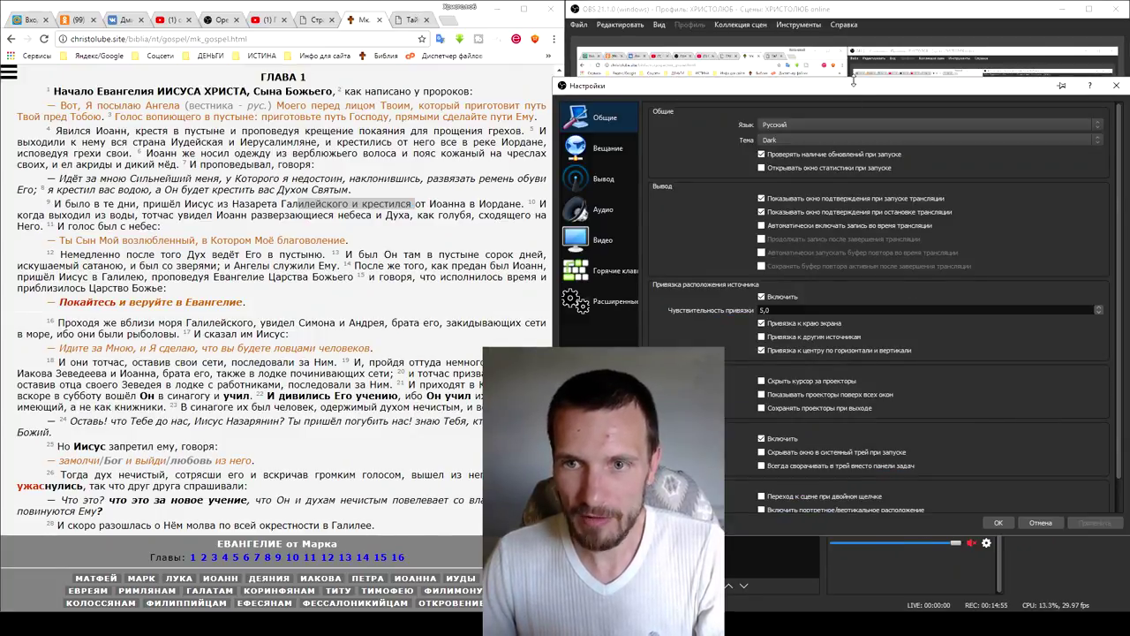
{"action": "left_click_drag", "start_coordinate": [853, 80], "coordinate": [253, 18]}
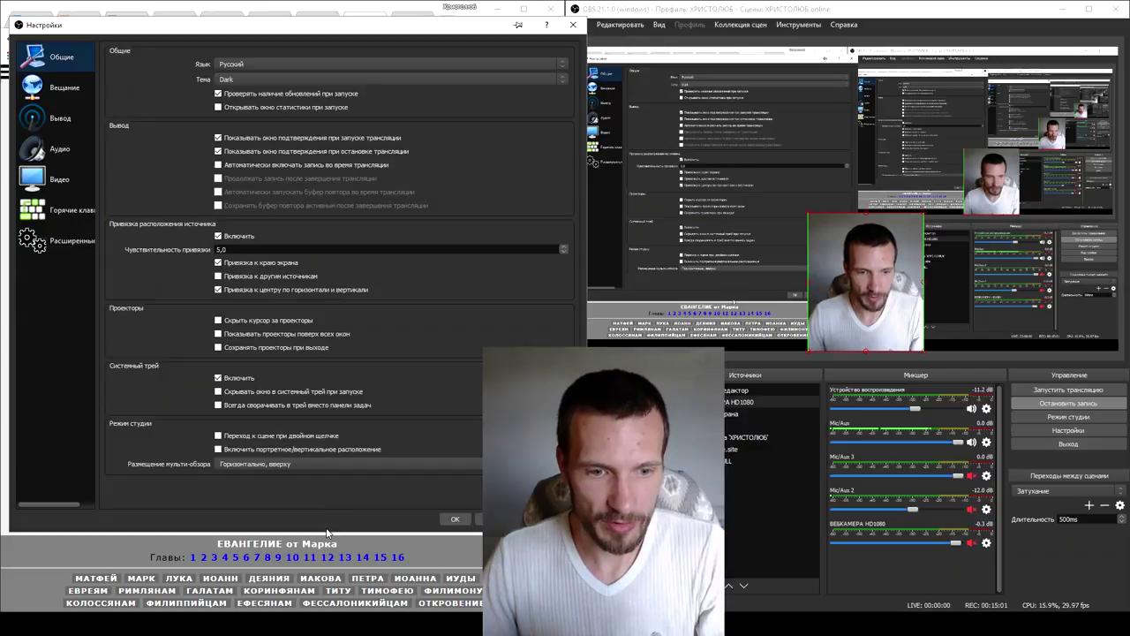
{"action": "left_click_drag", "start_coordinate": [327, 532], "coordinate": [326, 608]}
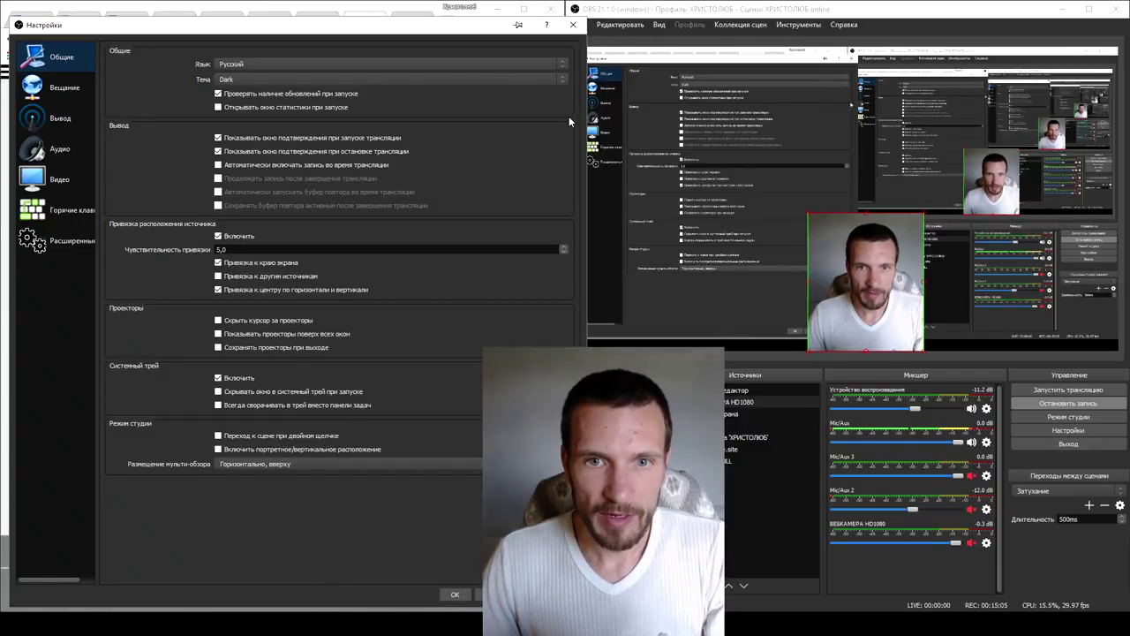
{"action": "left_click_drag", "start_coordinate": [590, 120], "coordinate": [562, 120]}
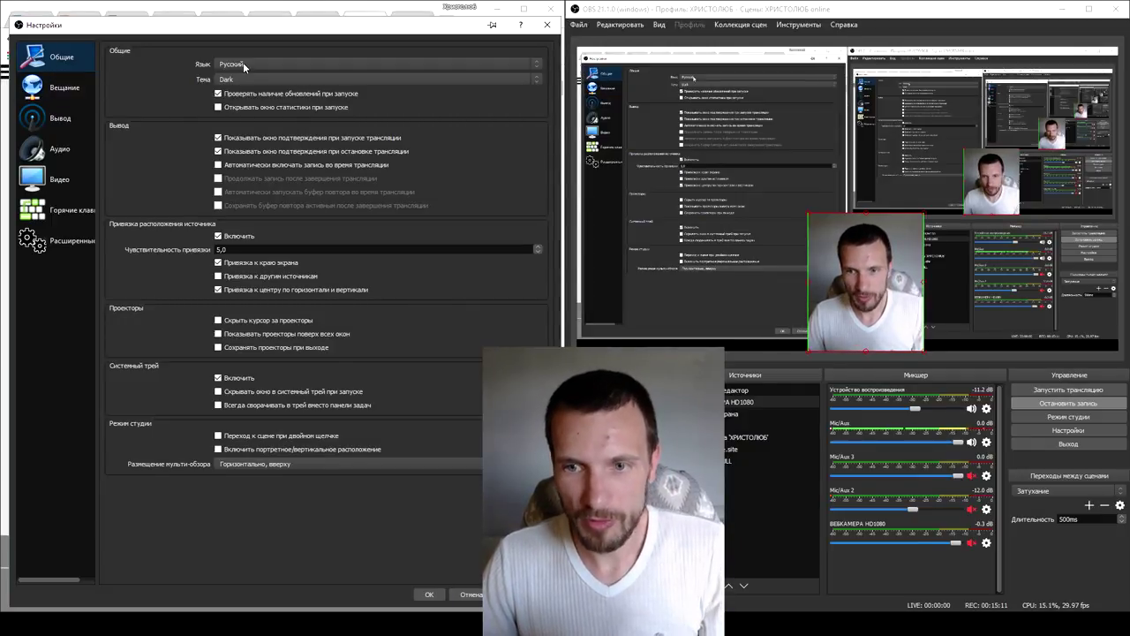
{"action": "left_click", "coordinate": [854, 343]}
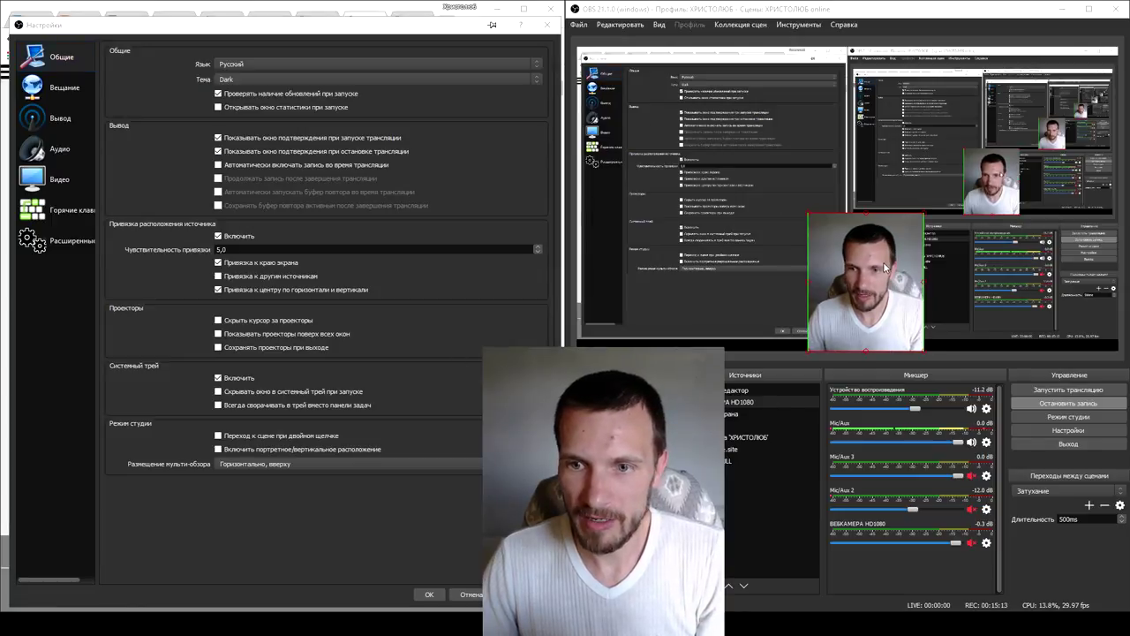
{"action": "left_click", "coordinate": [471, 593]}
Move the webcam source up and to the right in the OBS preview, and fit the reopened settings window beside the main window
{"action": "left_click_drag", "start_coordinate": [860, 316], "coordinate": [907, 232]}
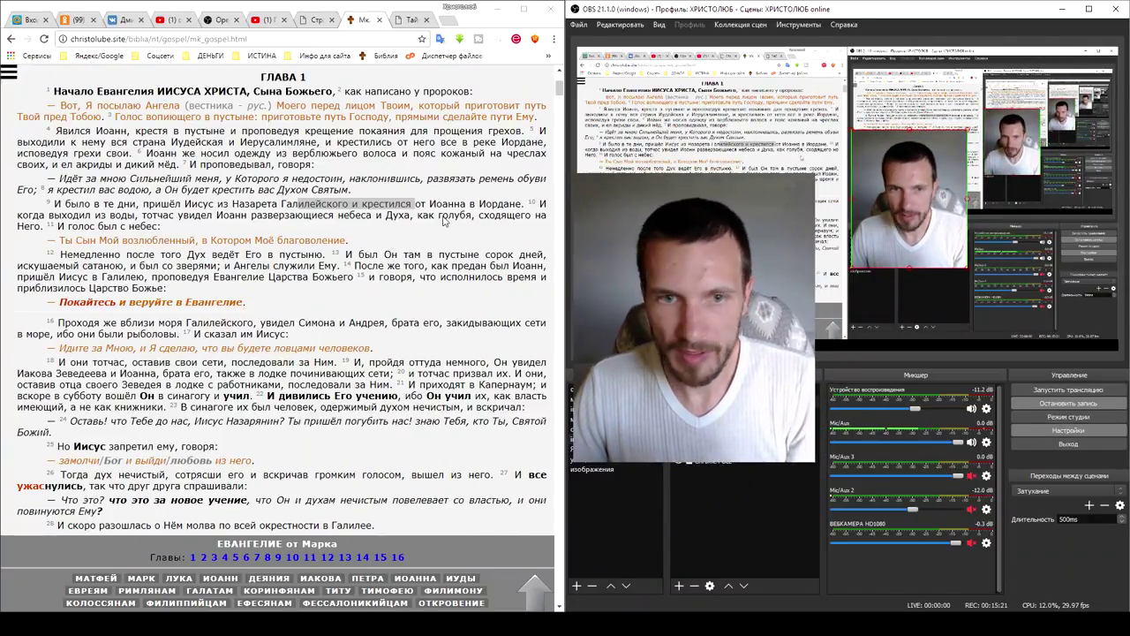
{"action": "left_click", "coordinate": [1065, 430]}
{"action": "left_click_drag", "start_coordinate": [655, 88], "coordinate": [106, 78]}
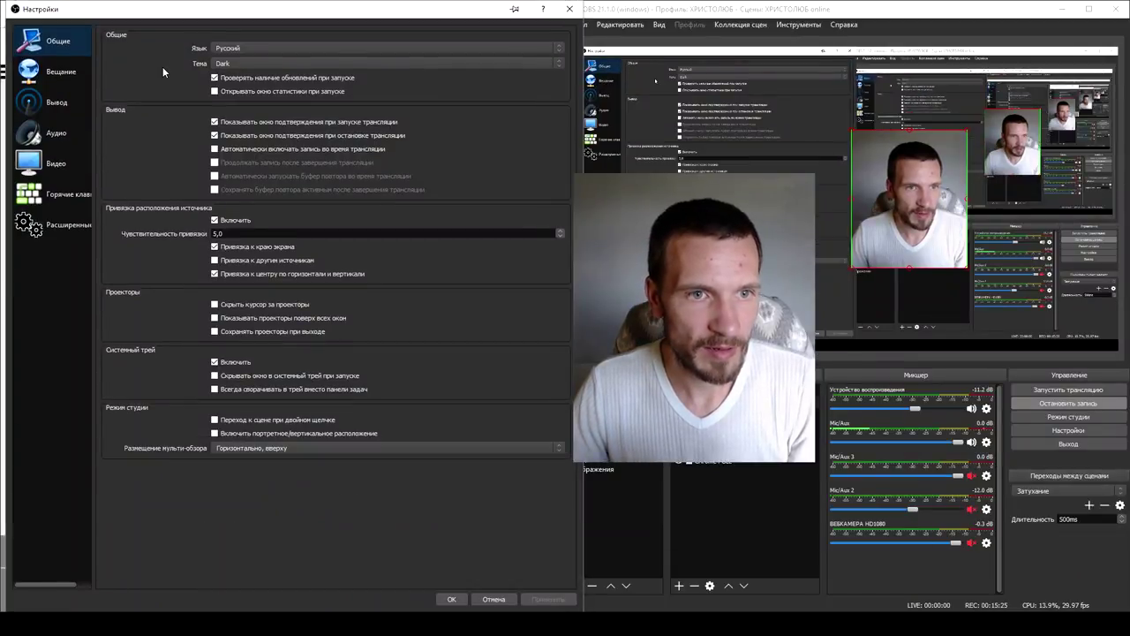
{"action": "left_click_drag", "start_coordinate": [583, 276], "coordinate": [564, 277]}
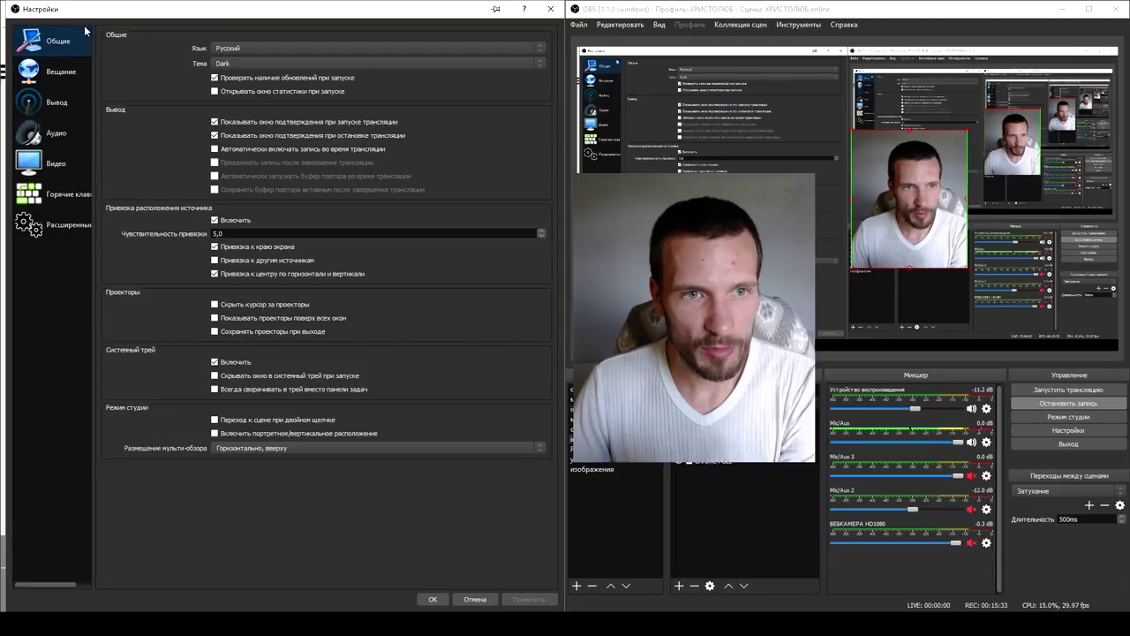
Try the interface themes Acri, Default and Rachni, and set the theme back to Dark
{"action": "left_click", "coordinate": [236, 64]}
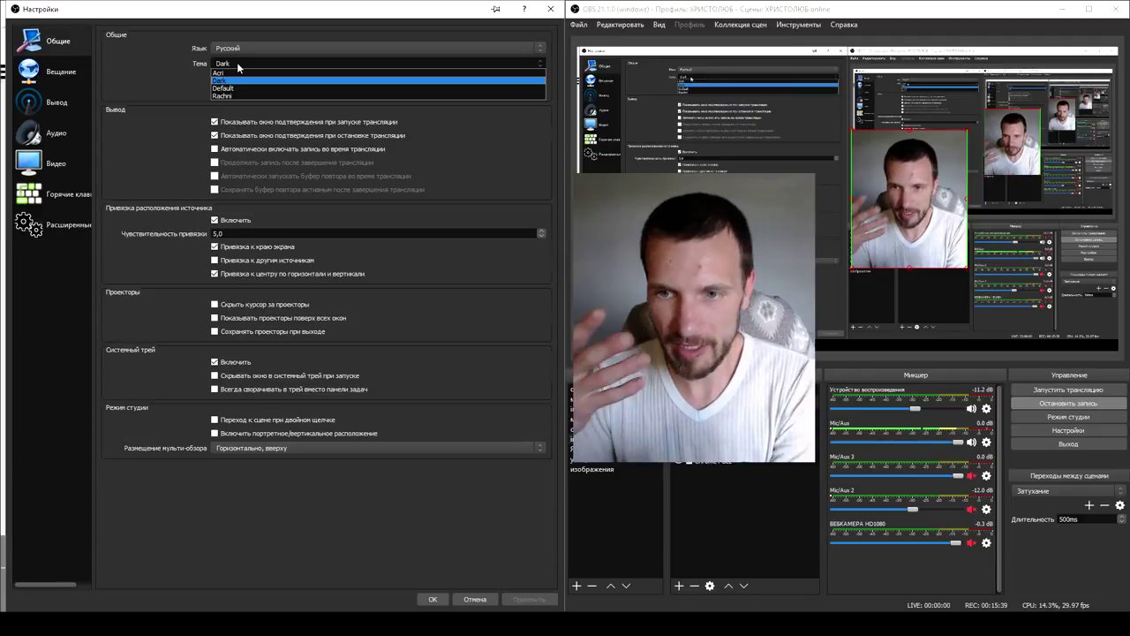
{"action": "left_click", "coordinate": [236, 72]}
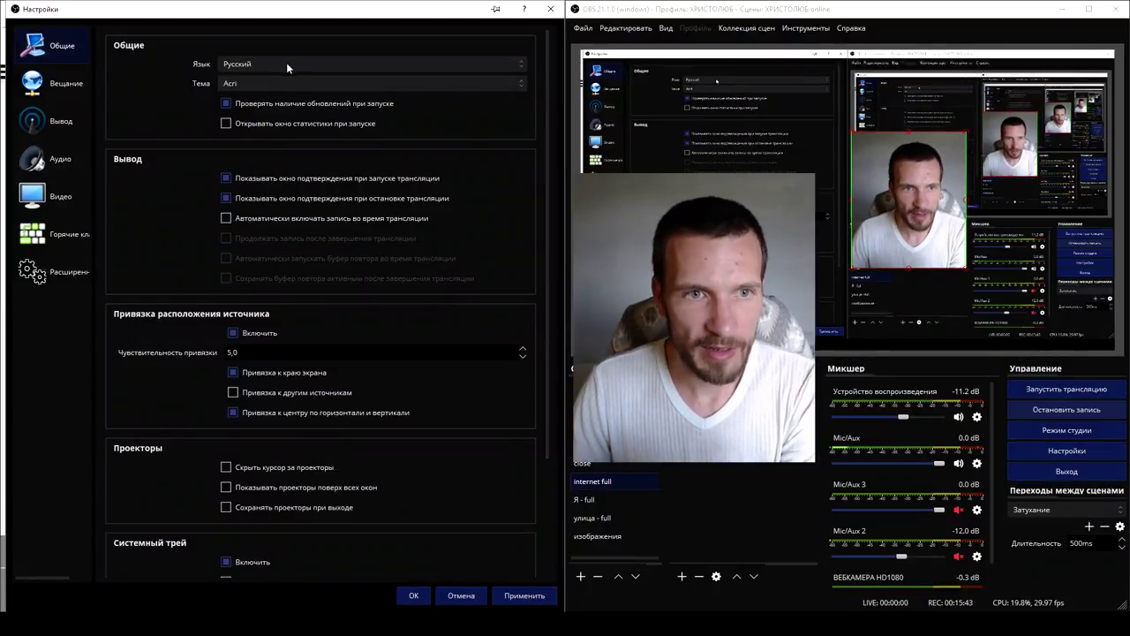
{"action": "left_click", "coordinate": [276, 83]}
{"action": "left_click", "coordinate": [258, 119]}
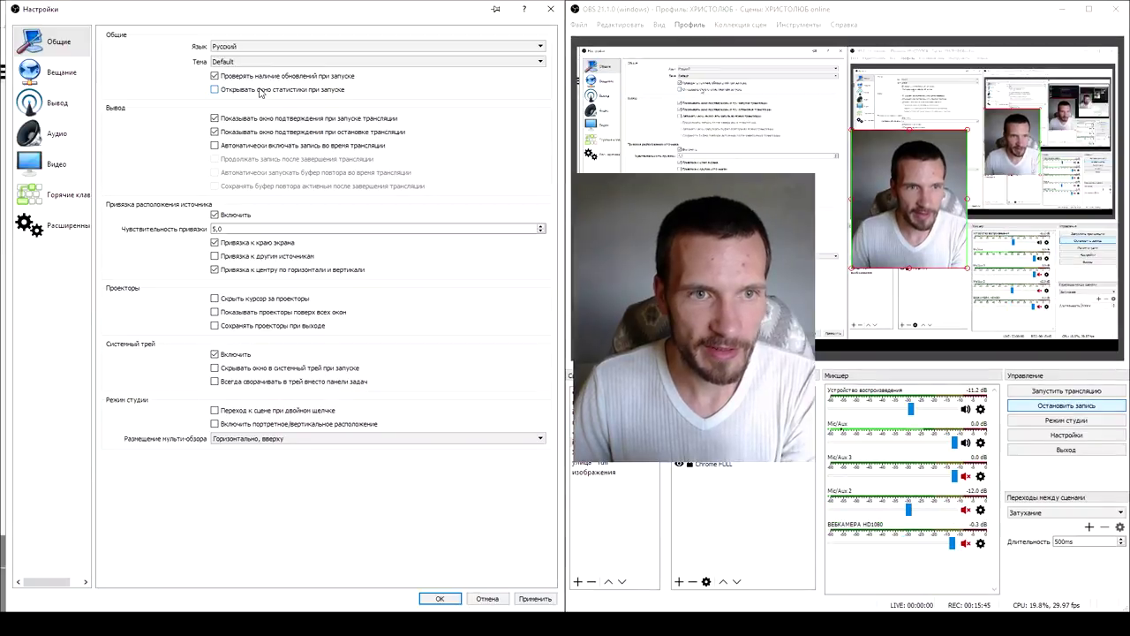
{"action": "left_click", "coordinate": [268, 62]}
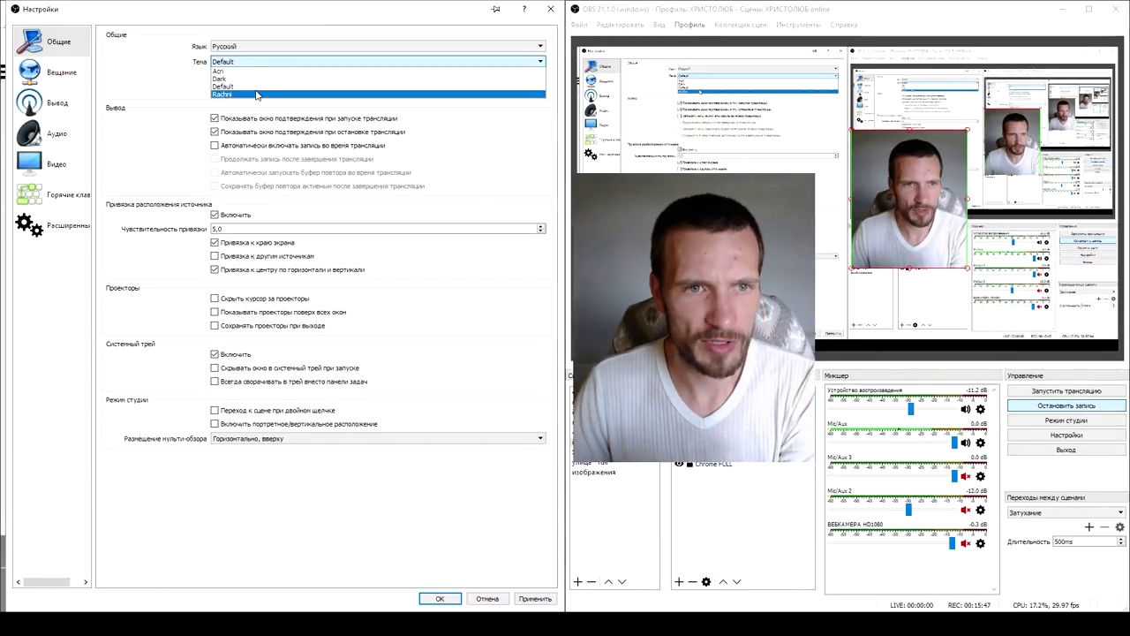
{"action": "left_click", "coordinate": [257, 94]}
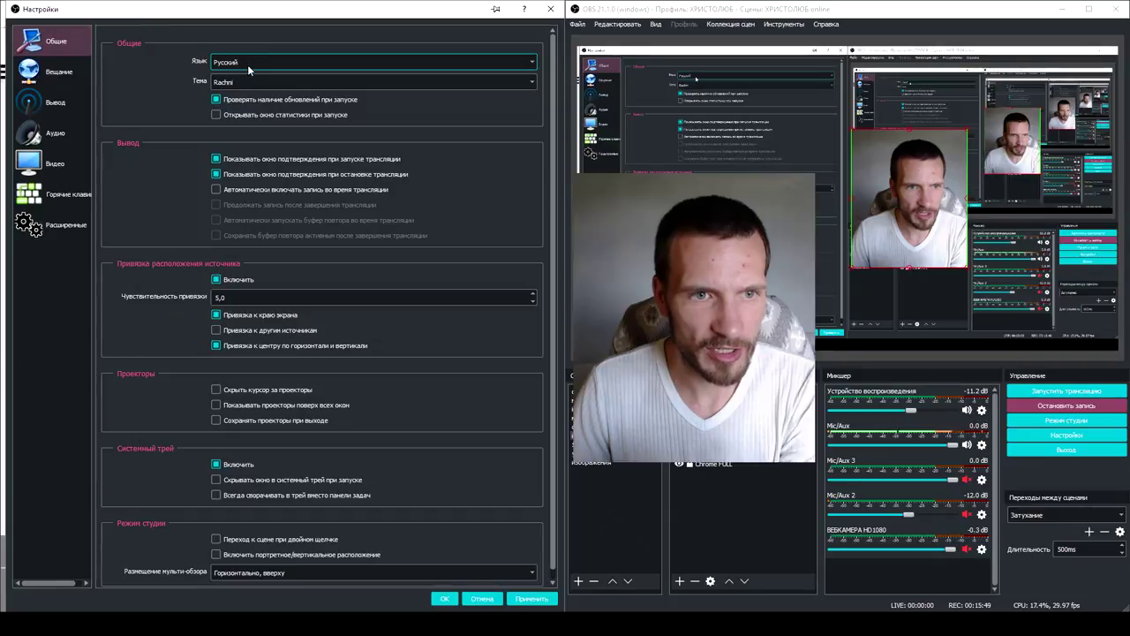
{"action": "left_click", "coordinate": [244, 83]}
{"action": "left_click", "coordinate": [237, 105]}
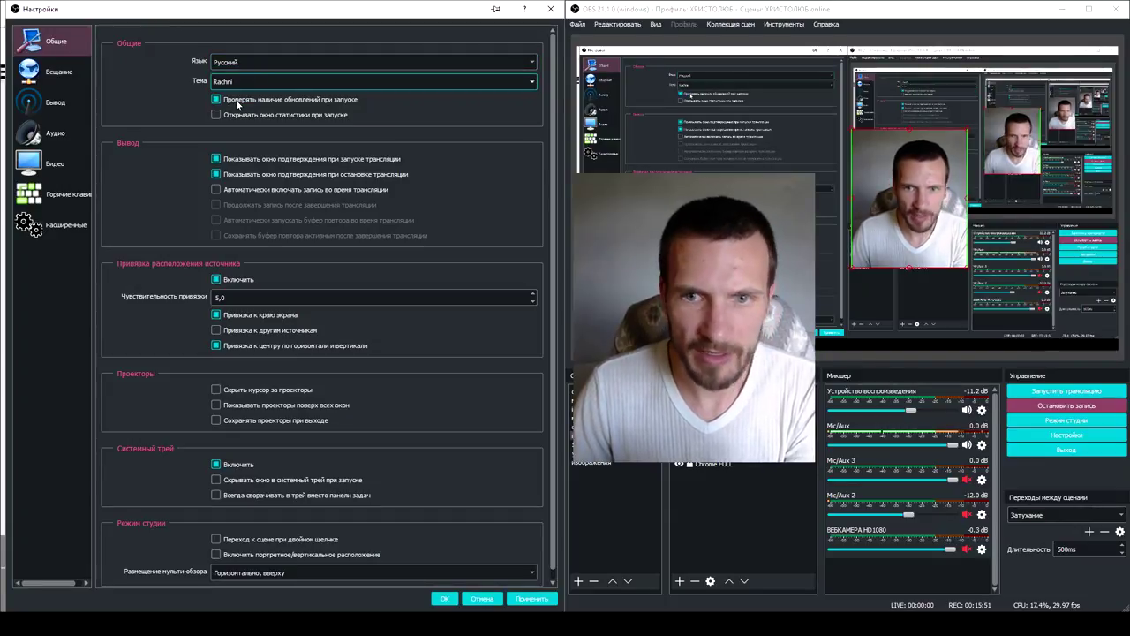
Review the streaming settings, keep YouTube / YouTube Gaming as the service, and briefly reveal and hide the stream key
{"action": "left_click", "coordinate": [65, 77]}
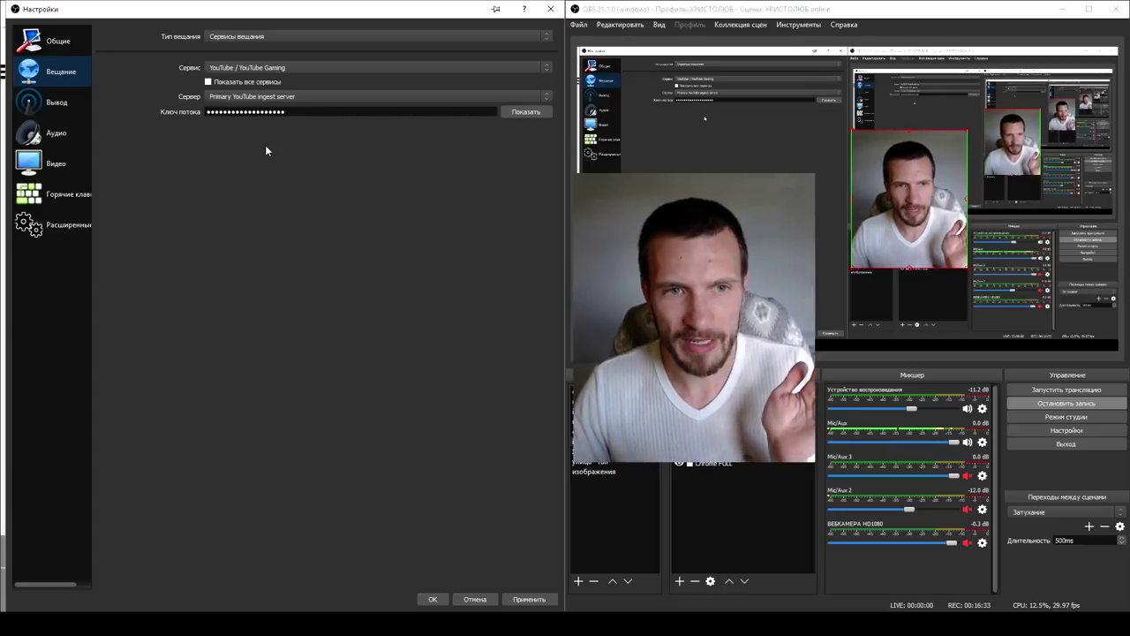
{"action": "left_click", "coordinate": [309, 66]}
{"action": "left_click", "coordinate": [299, 86]}
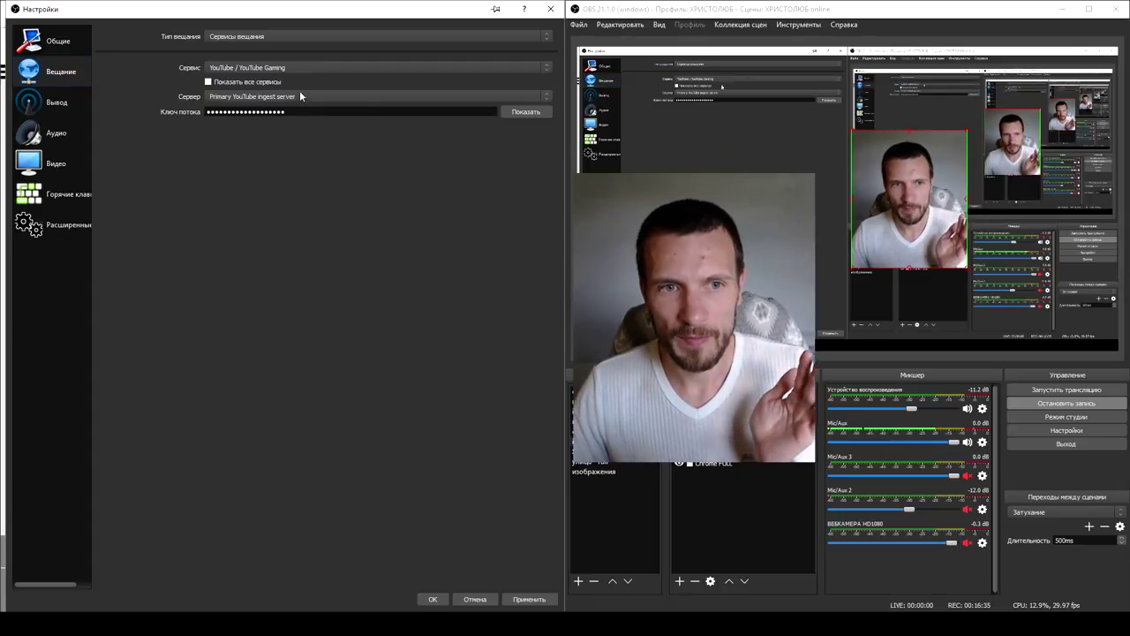
{"action": "left_click", "coordinate": [523, 112]}
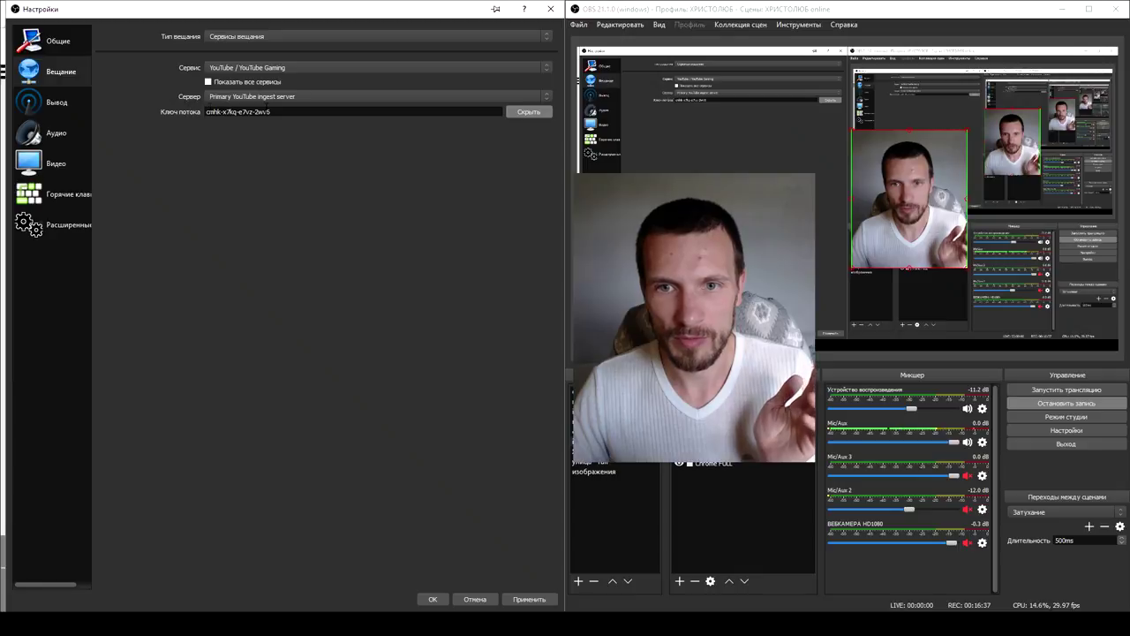
{"action": "left_click", "coordinate": [525, 112]}
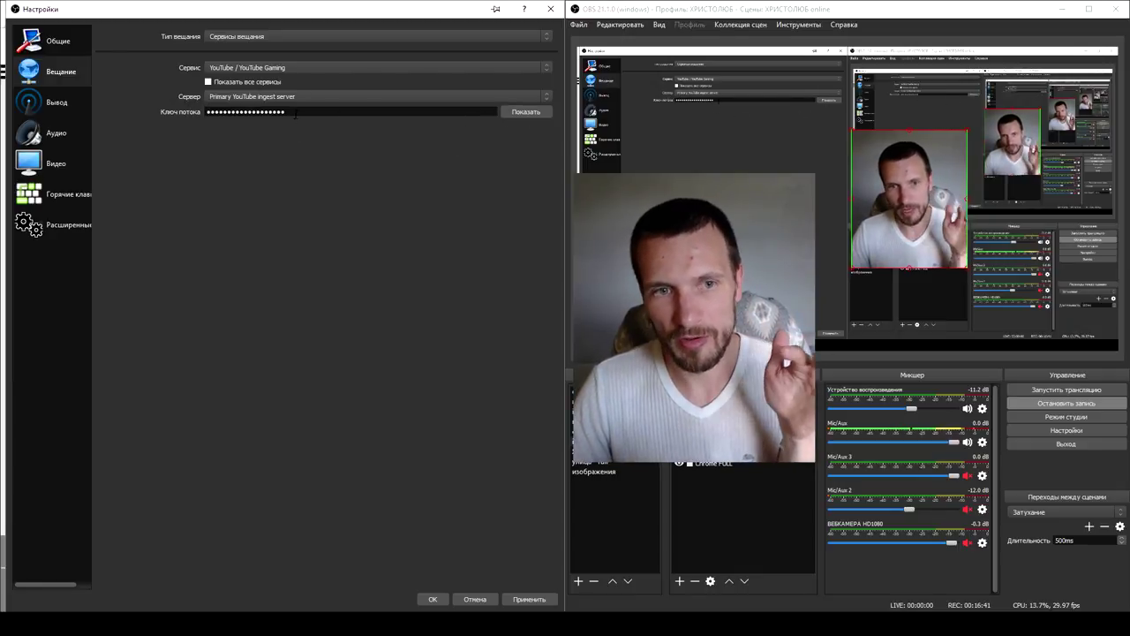
Review the output settings for streaming and recording, and check the target usage options for recording, keeping quality
{"action": "left_click", "coordinate": [54, 103]}
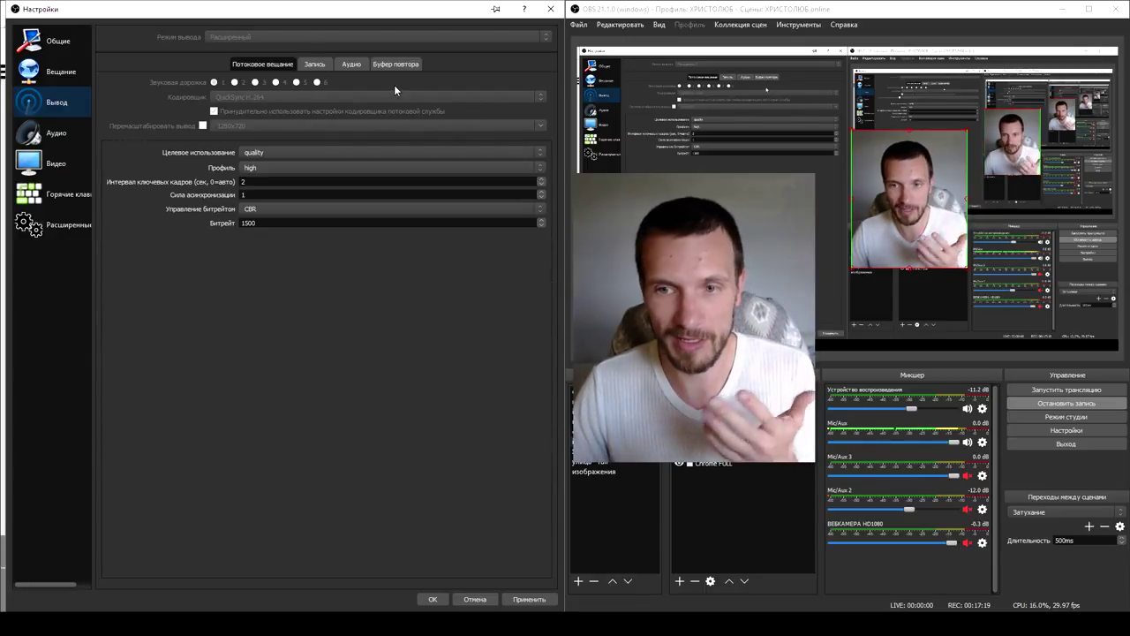
{"action": "left_click", "coordinate": [315, 65]}
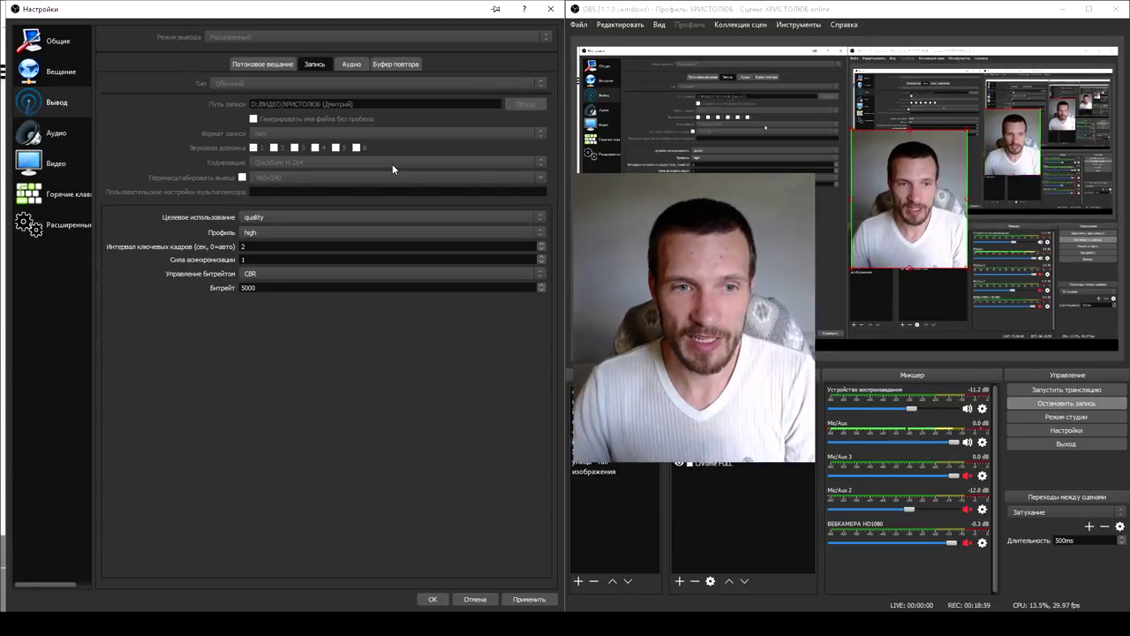
{"action": "left_click", "coordinate": [271, 221]}
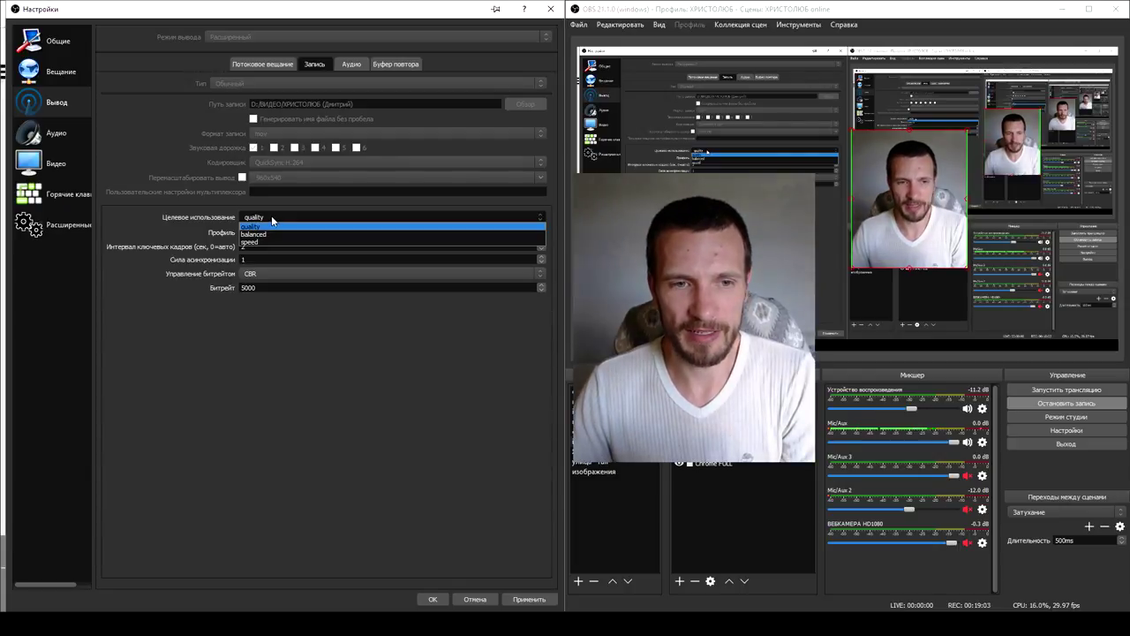
{"action": "left_click", "coordinate": [271, 218]}
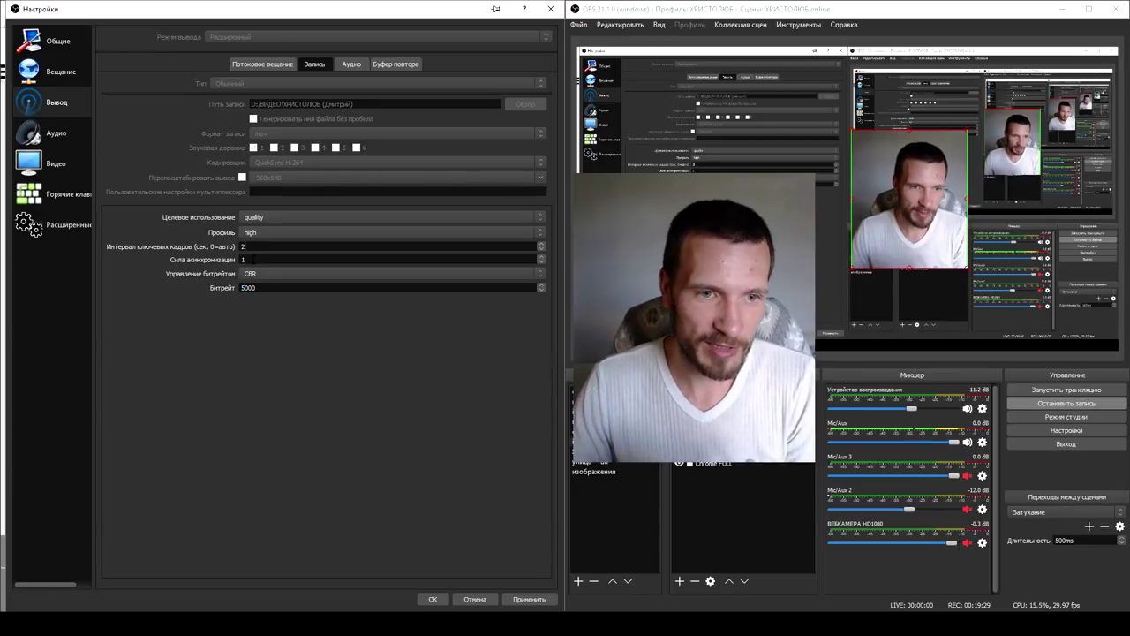
Check the recording rate control, profile and target usage options, keeping CBR, high and quality, and review the output audio track settings
{"action": "left_click", "coordinate": [268, 274]}
{"action": "left_click", "coordinate": [267, 274]}
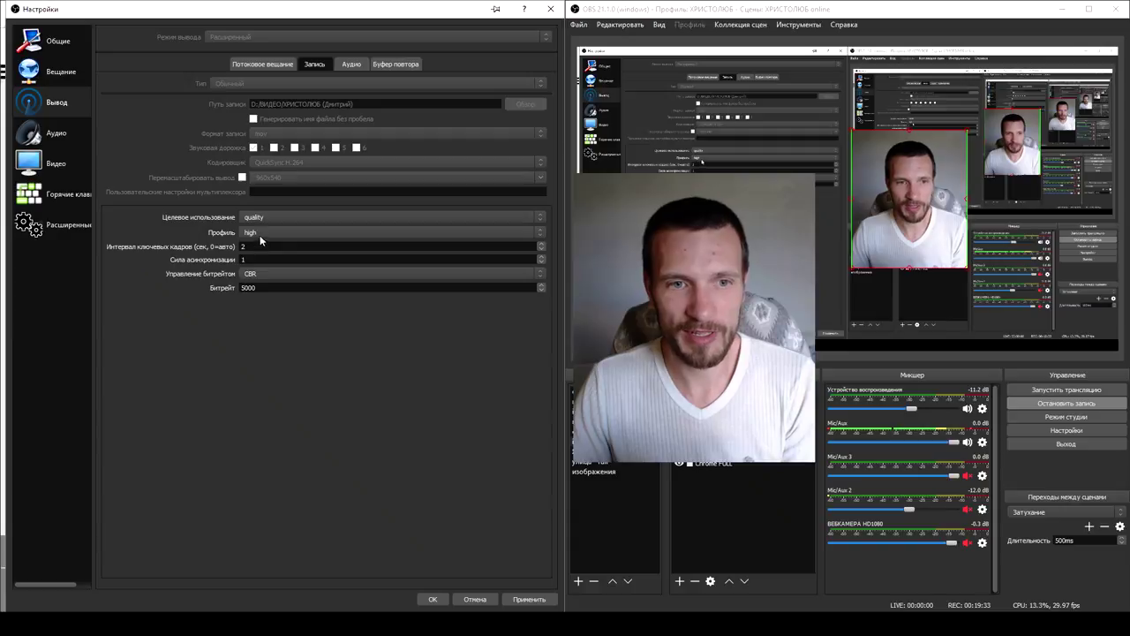
{"action": "left_click", "coordinate": [259, 231]}
{"action": "left_click", "coordinate": [259, 231]}
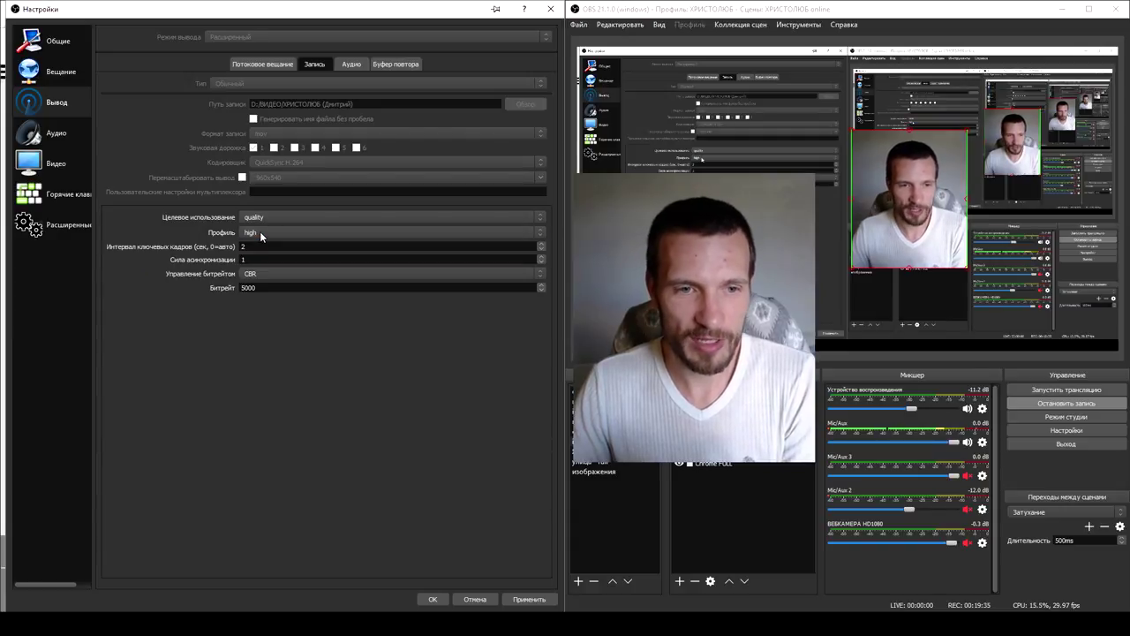
{"action": "left_click", "coordinate": [259, 232]}
{"action": "left_click", "coordinate": [267, 241]}
{"action": "left_click", "coordinate": [270, 220]}
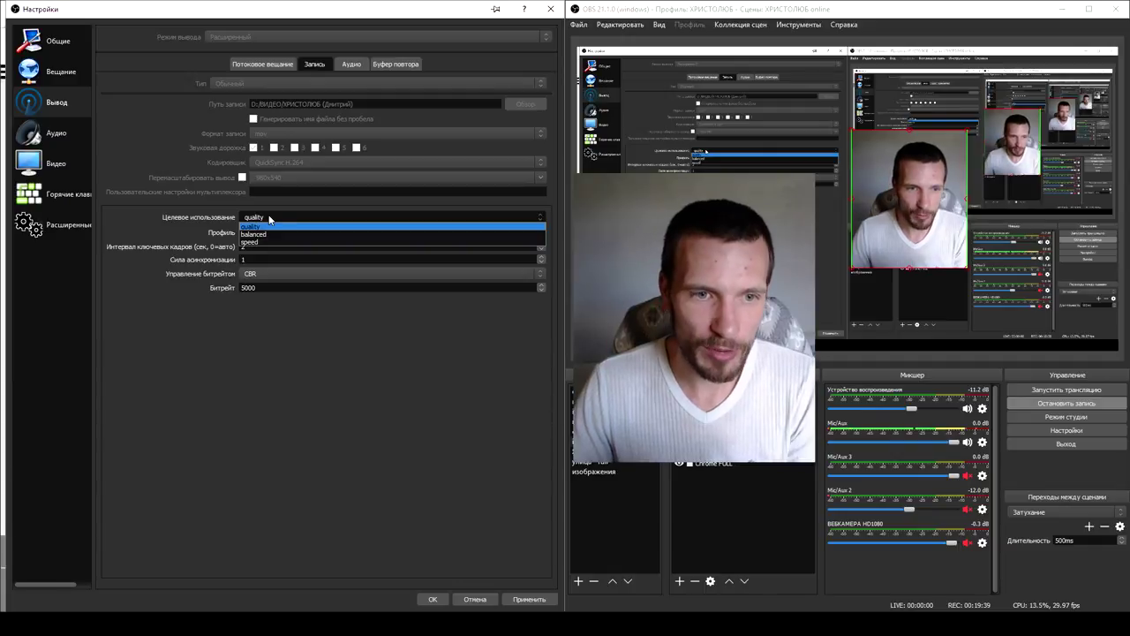
{"action": "left_click", "coordinate": [269, 218]}
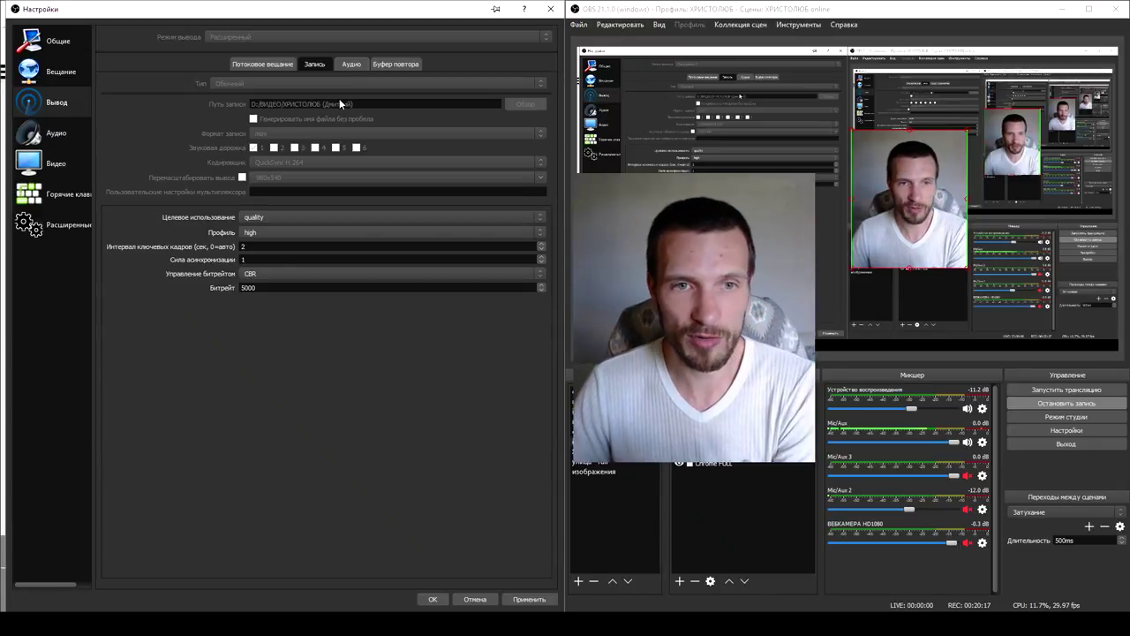
{"action": "left_click", "coordinate": [352, 64]}
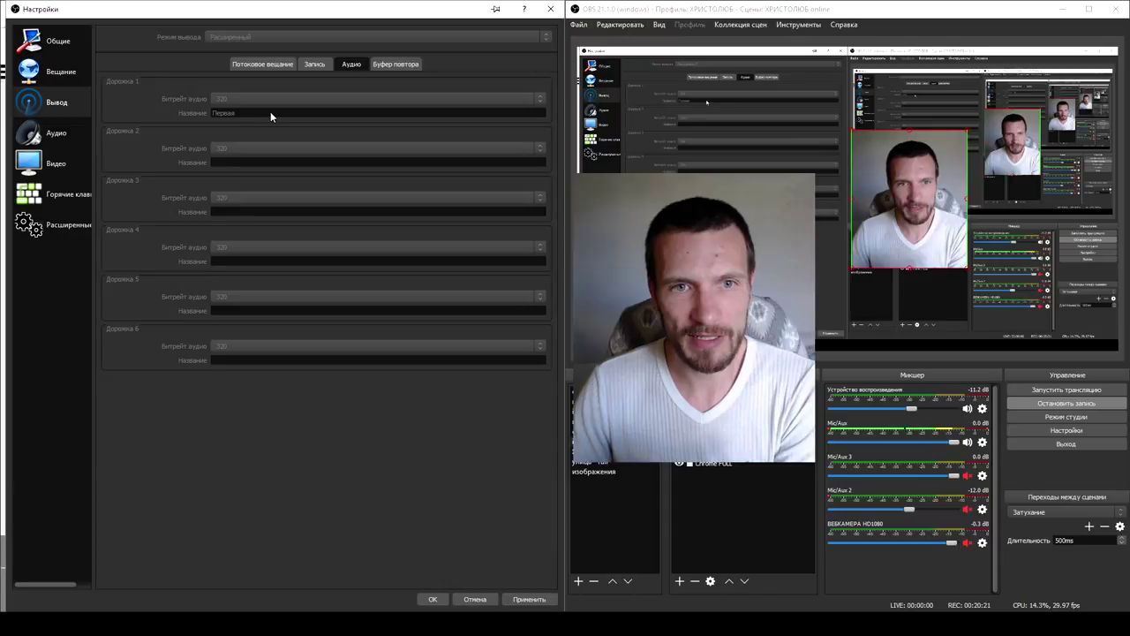
{"action": "left_click", "coordinate": [316, 65]}
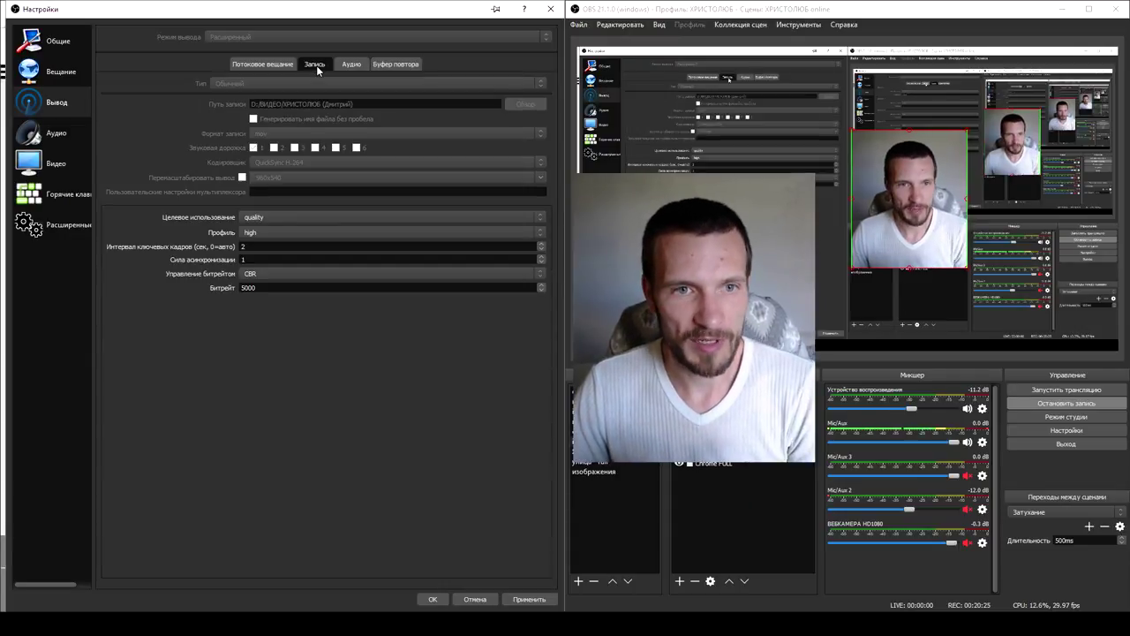
Review the audio settings and check the sample rate and channel options, keeping 48khz and Mono
{"action": "left_click", "coordinate": [58, 134]}
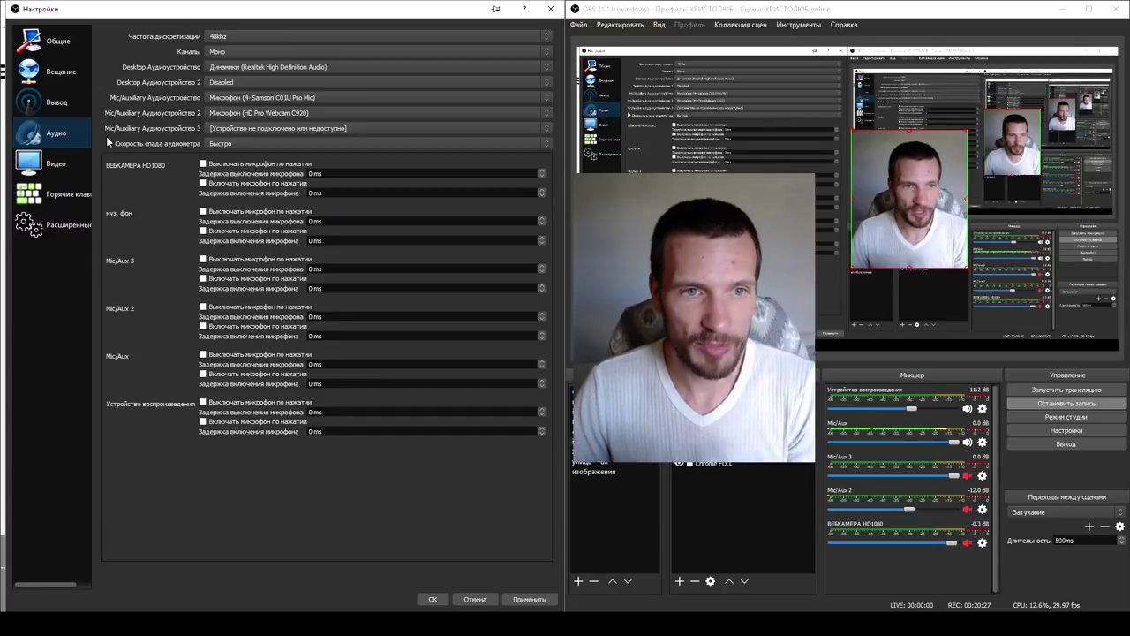
{"action": "left_click", "coordinate": [246, 35]}
{"action": "left_click", "coordinate": [246, 33]}
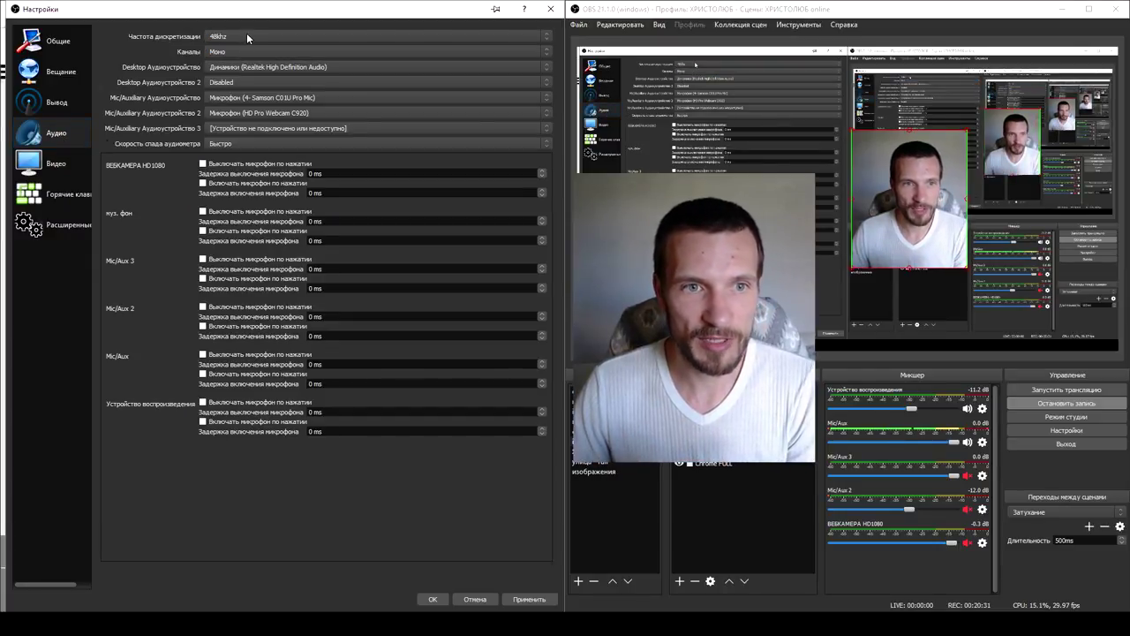
{"action": "left_click", "coordinate": [231, 48]}
{"action": "left_click", "coordinate": [231, 53]}
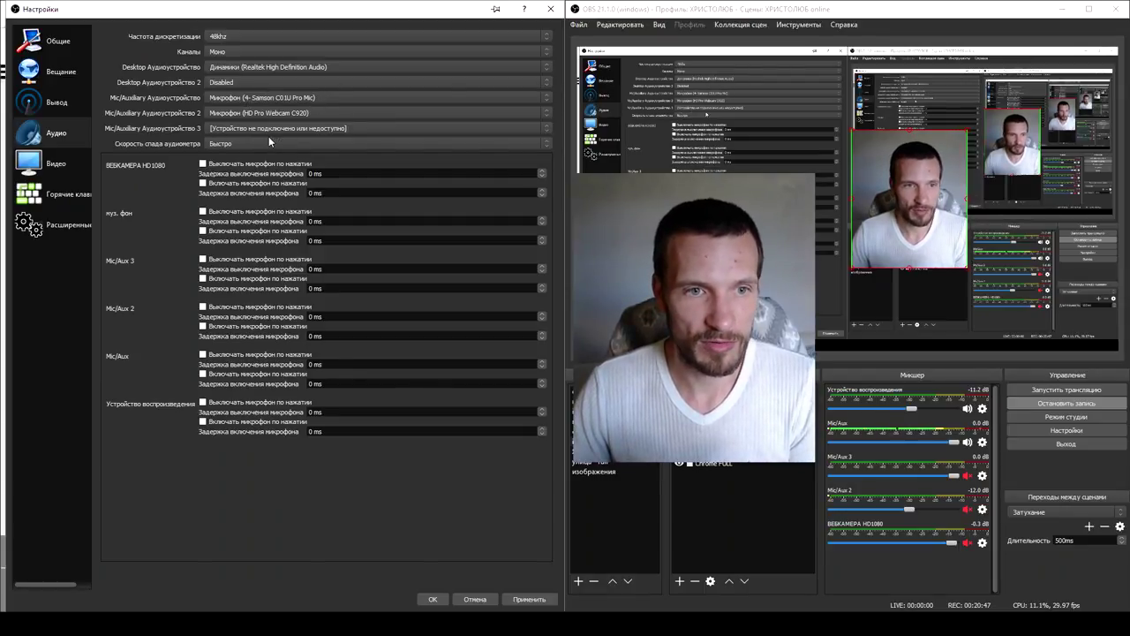
Review the video, hotkey and advanced settings, and close the settings window without changing anything
{"action": "left_click", "coordinate": [65, 166]}
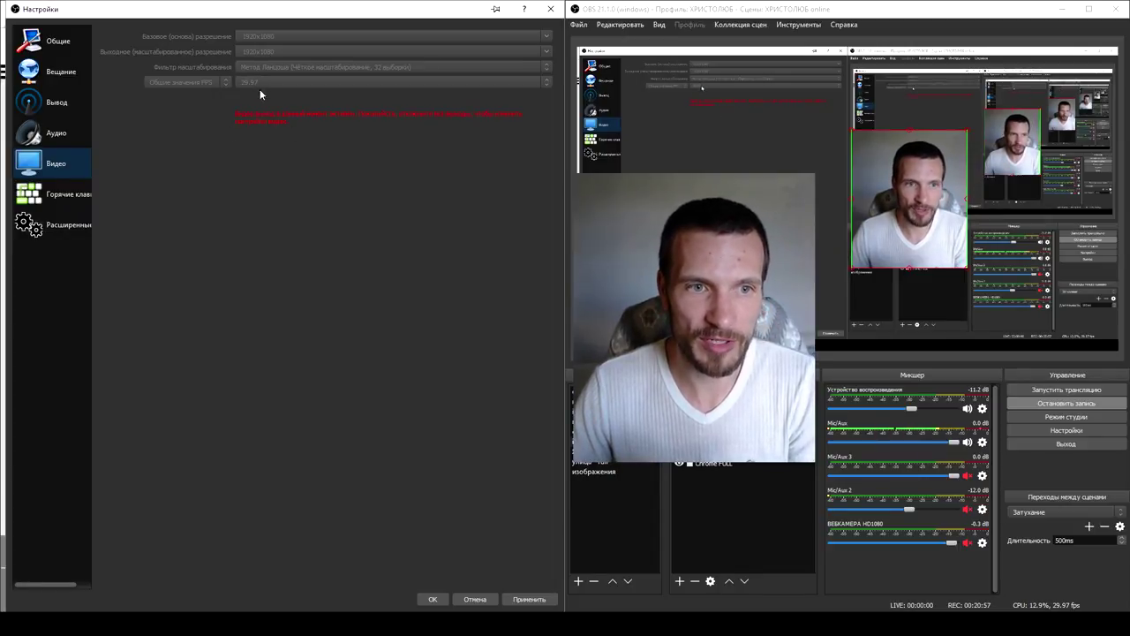
{"action": "left_click", "coordinate": [52, 198]}
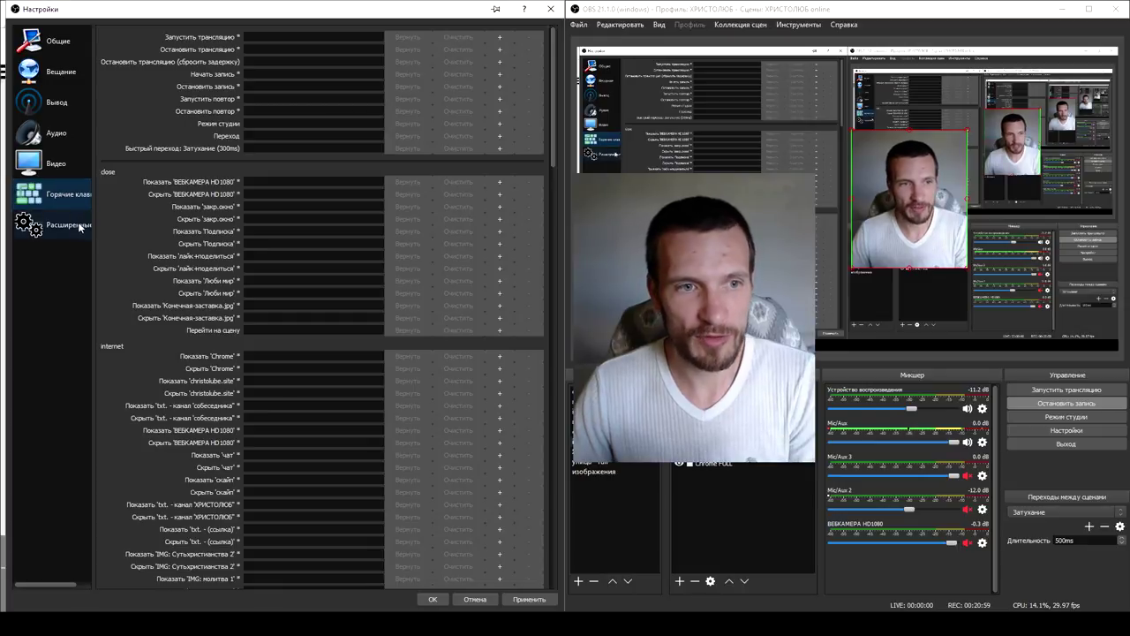
{"action": "left_click", "coordinate": [76, 224]}
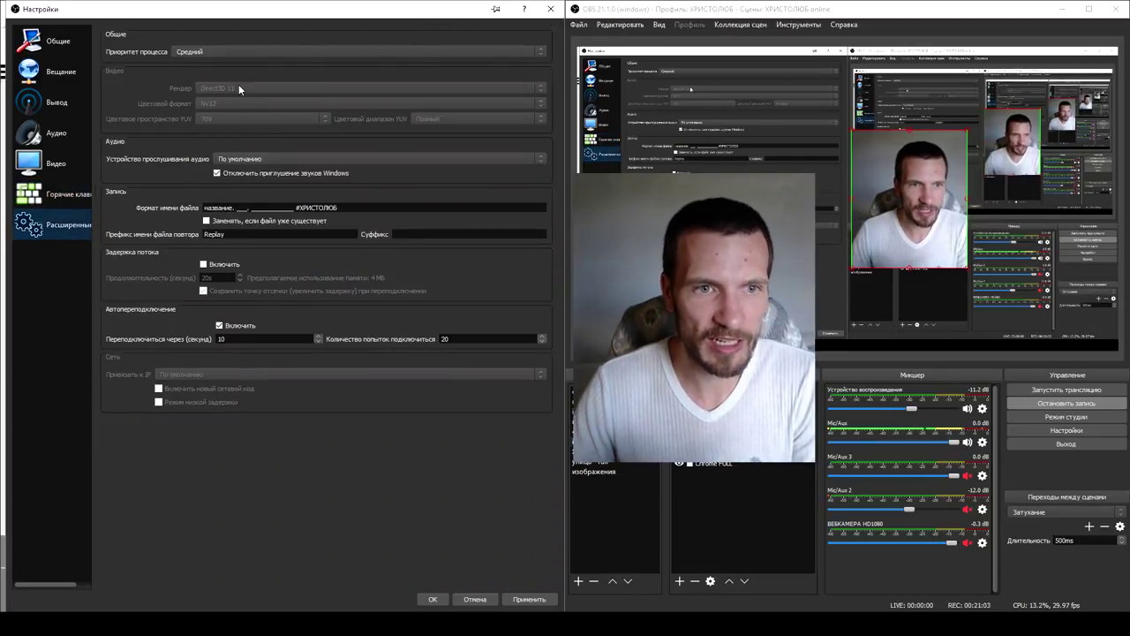
{"action": "left_click", "coordinate": [521, 598]}
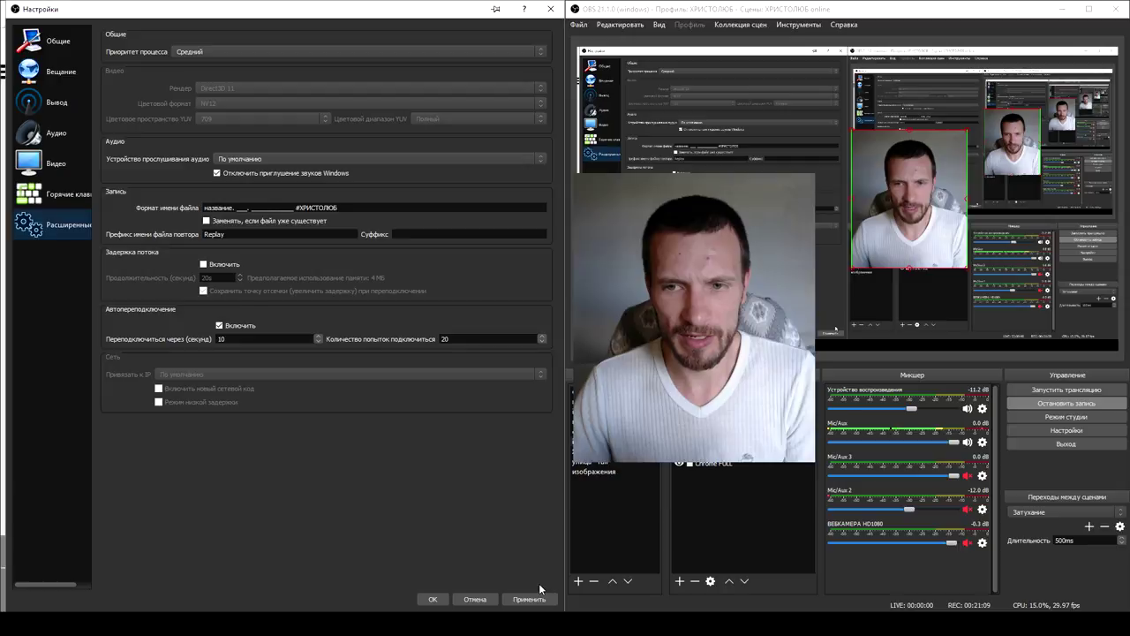
{"action": "left_click", "coordinate": [481, 601]}
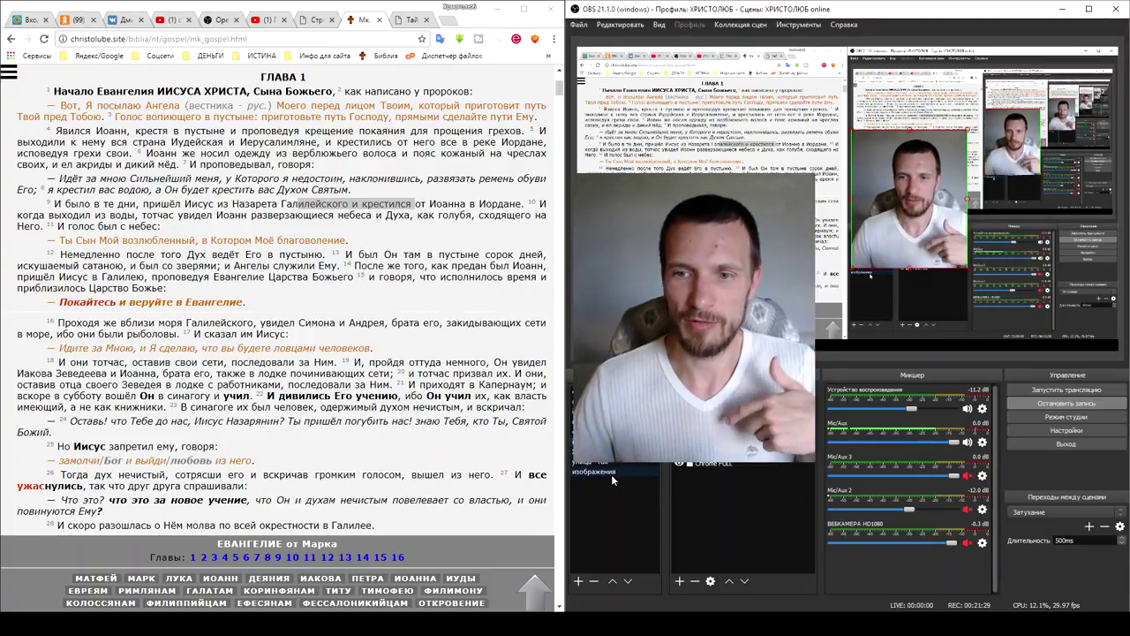
Move the webcam source to the lower-right corner of the preview, and check its source properties, dismissing the Logitech webcam dialog
{"action": "left_click_drag", "start_coordinate": [1037, 287], "coordinate": [1048, 309]}
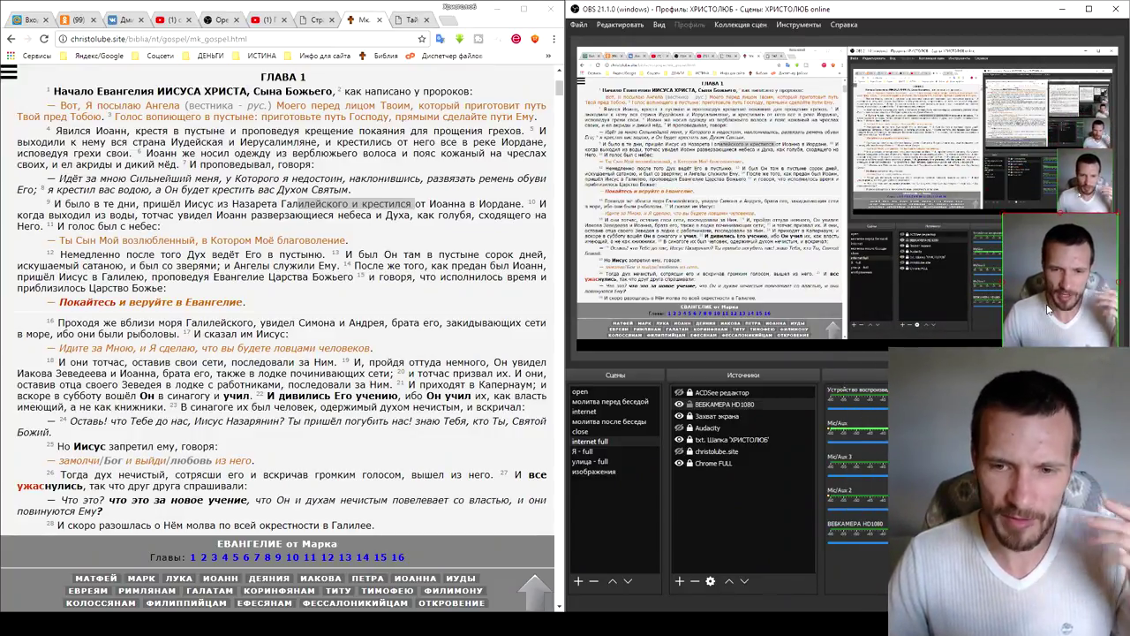
{"action": "left_click", "coordinate": [711, 403]}
{"action": "left_click", "coordinate": [711, 580]}
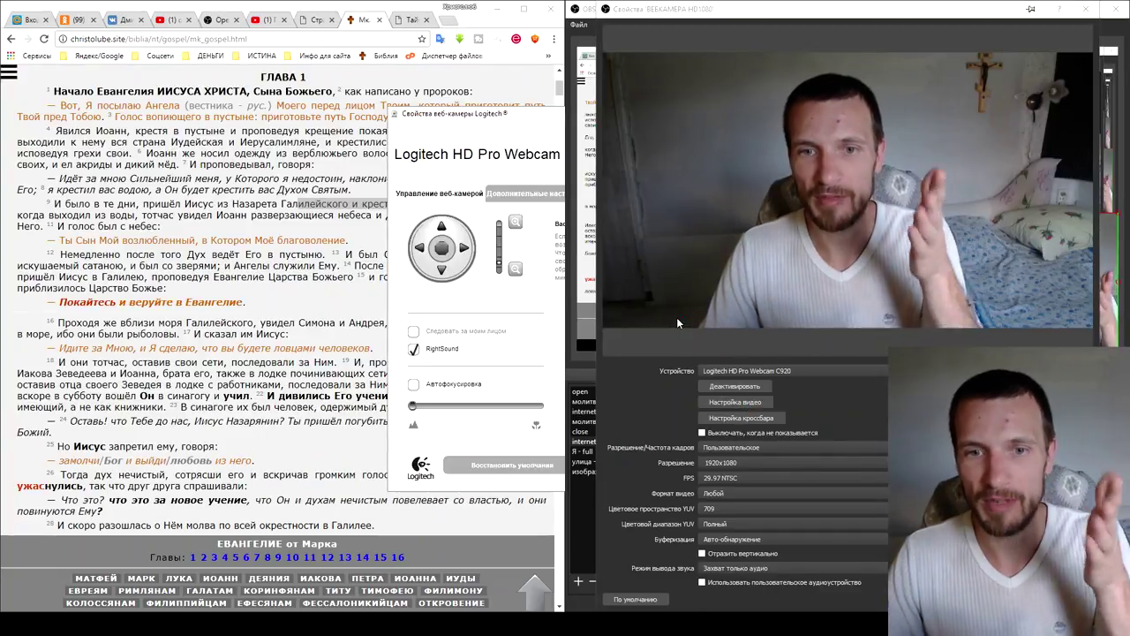
{"action": "left_click_drag", "start_coordinate": [529, 113], "coordinate": [236, 115]}
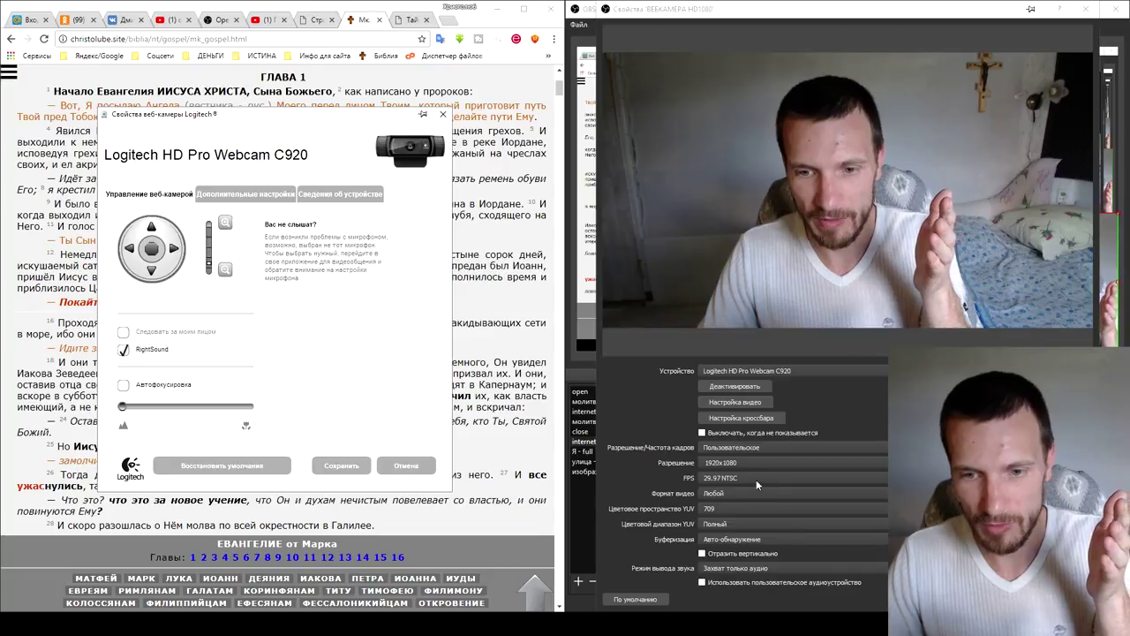
{"action": "left_click", "coordinate": [406, 466]}
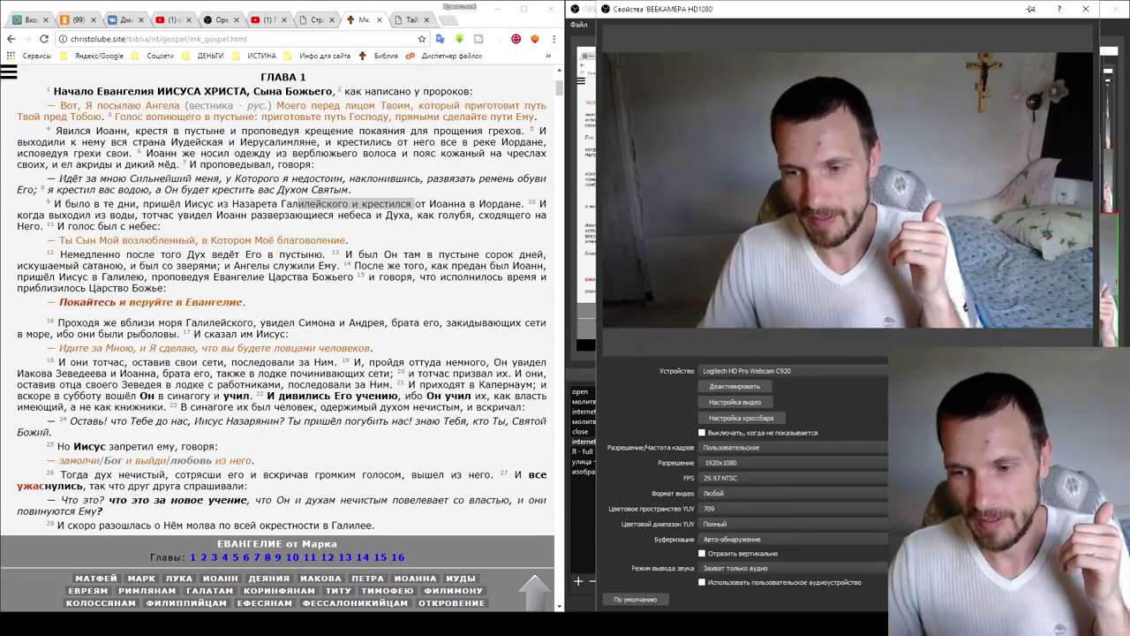
{"action": "key", "text": "Return"}
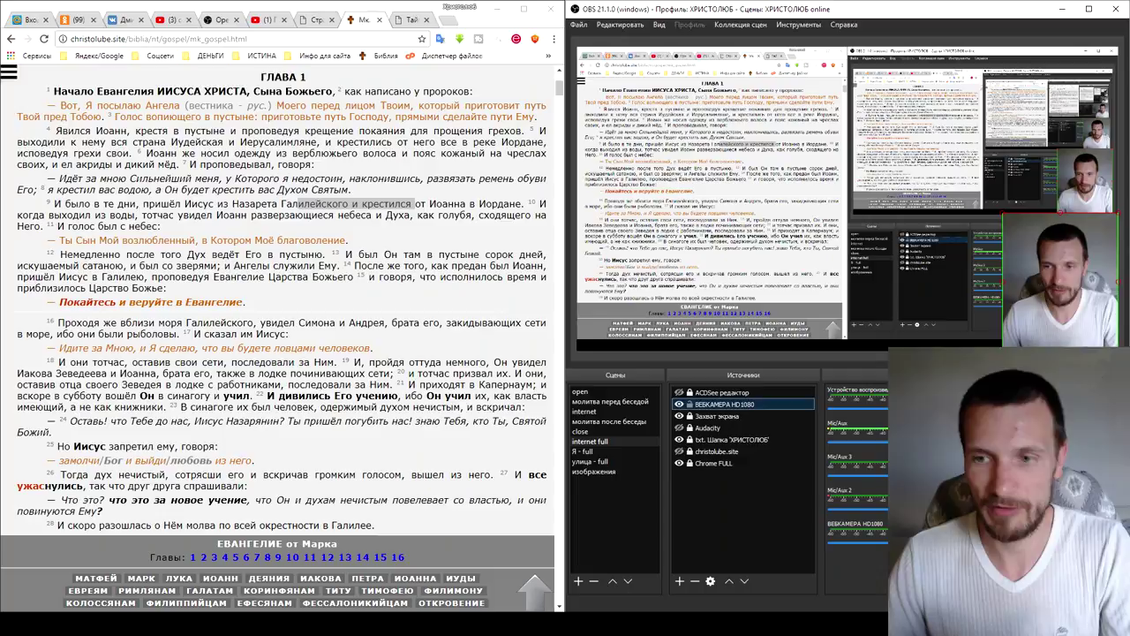
{"action": "left_click", "coordinate": [610, 413]}
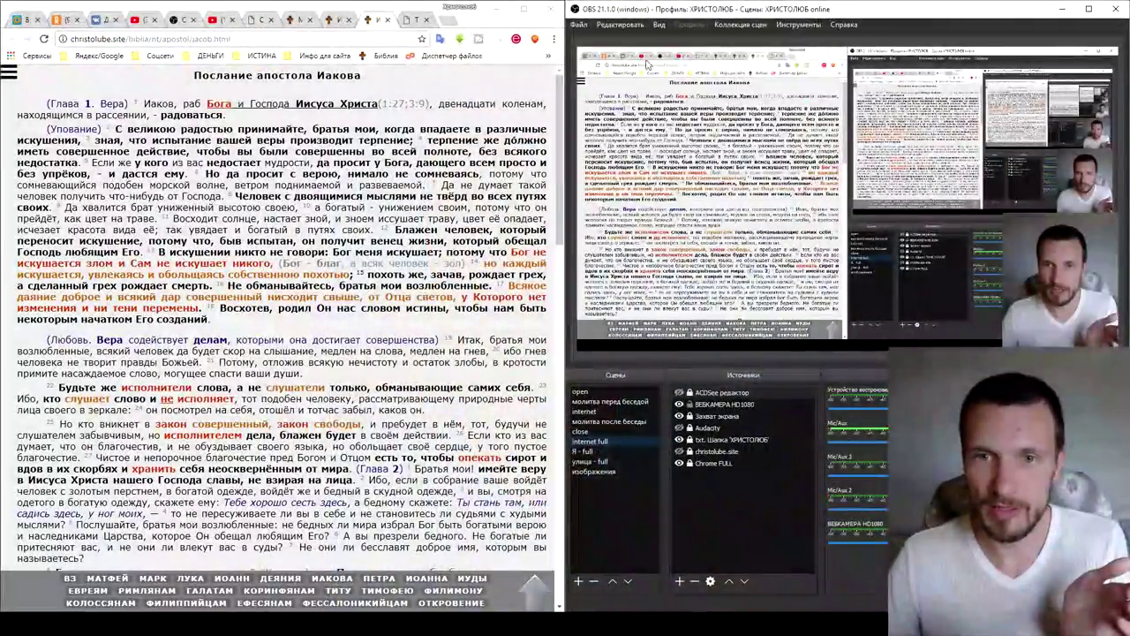
{"action": "left_click", "coordinate": [609, 24]}
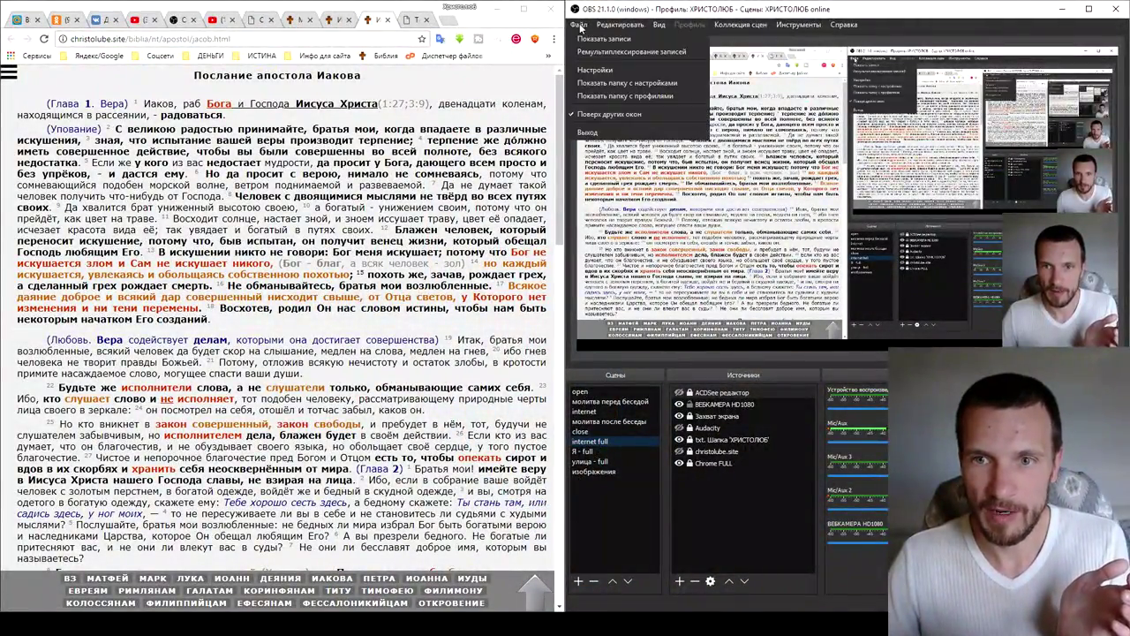
{"action": "mouse_move", "coordinate": [661, 28]}
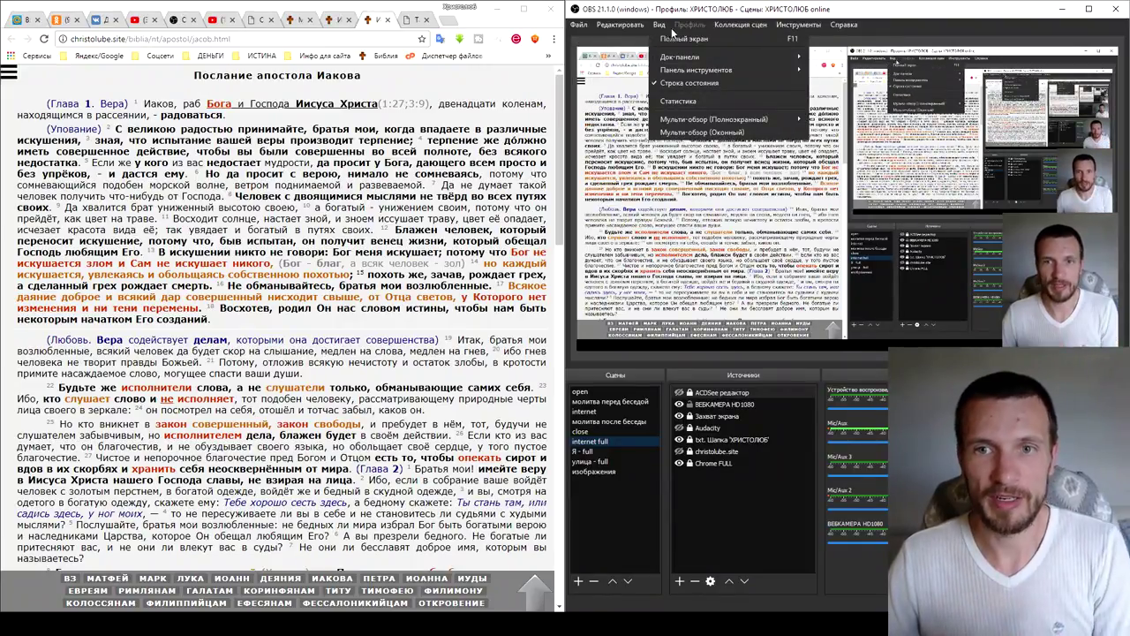
{"action": "mouse_move", "coordinate": [724, 33]}
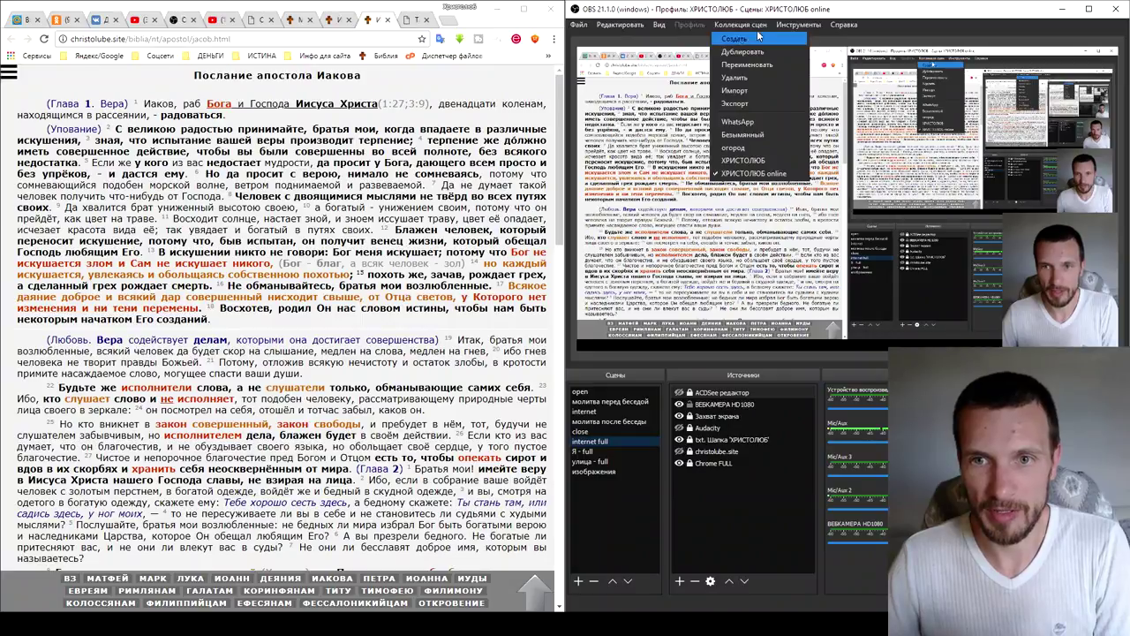
{"action": "mouse_move", "coordinate": [810, 28]}
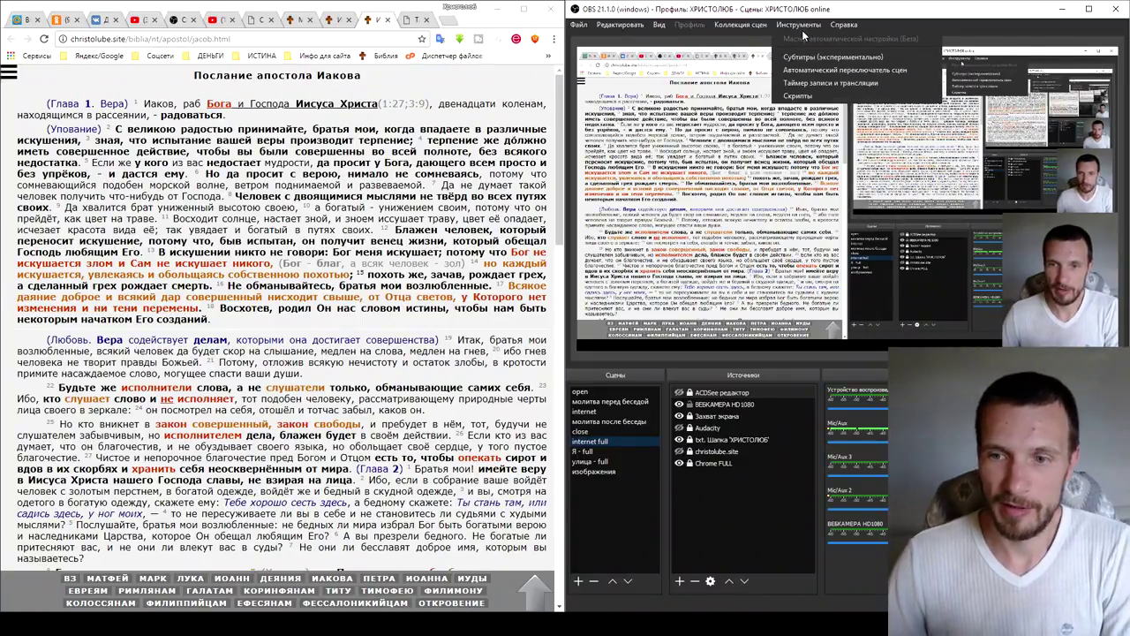